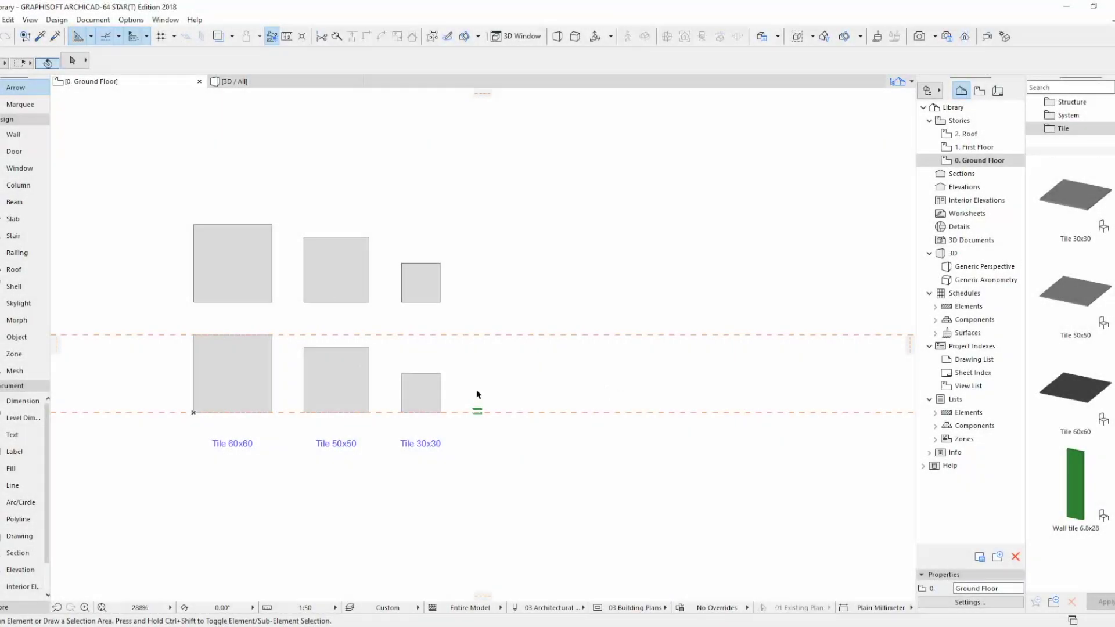
Draw a 200 × 500 rectangle outline beside the Tile 30x30 sample using the Line tool's Rectangle method.
left_click(16, 487)
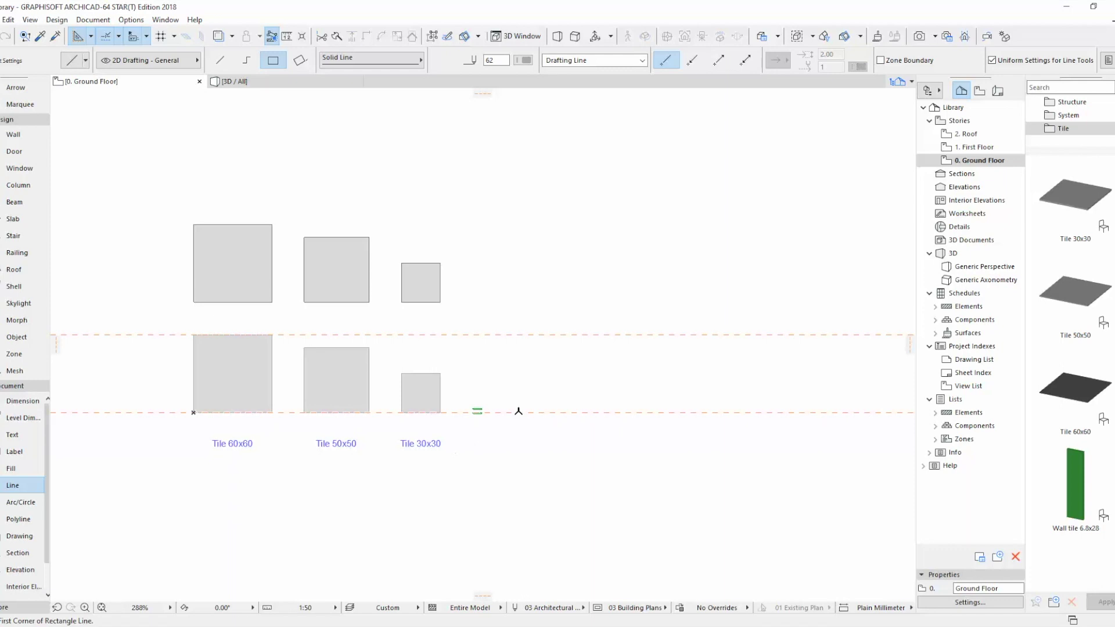
left_click(518, 412)
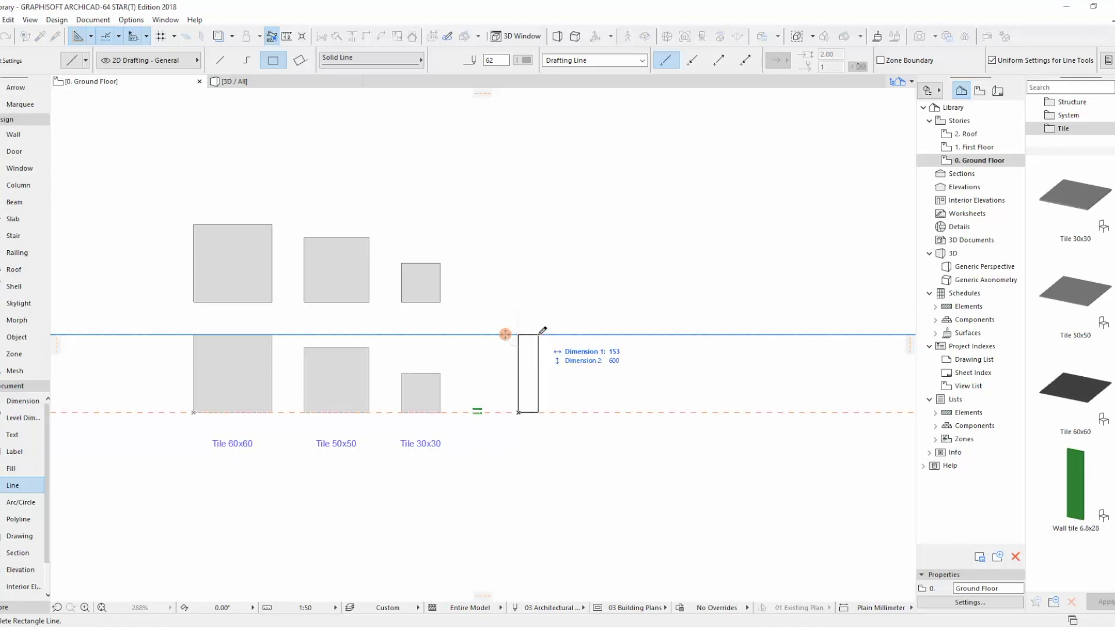
type("200")
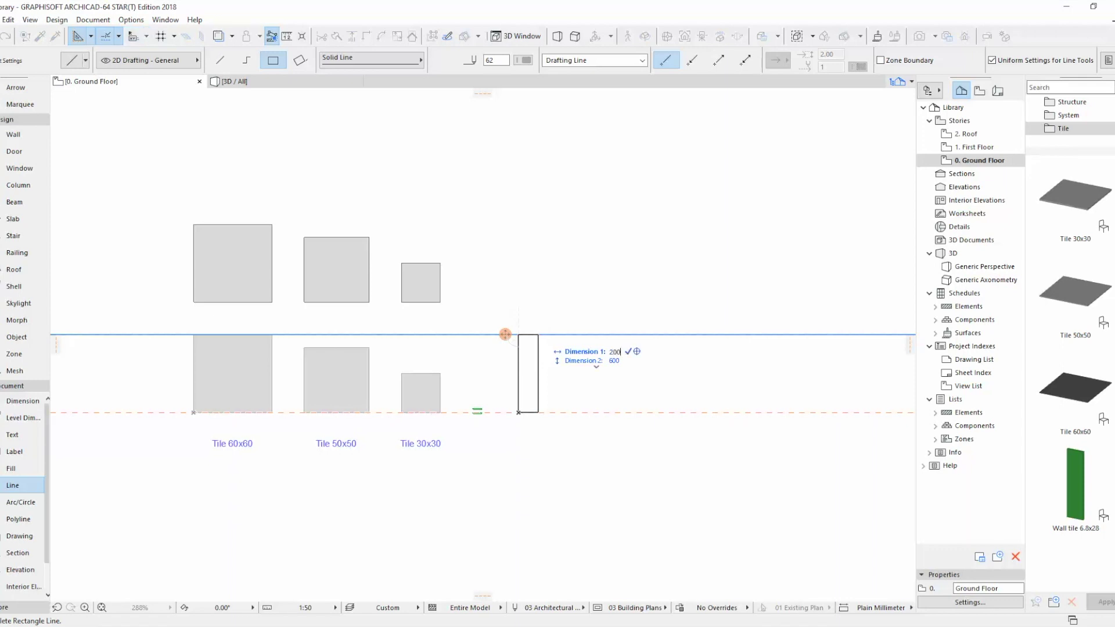
key("Tab")
type("5")
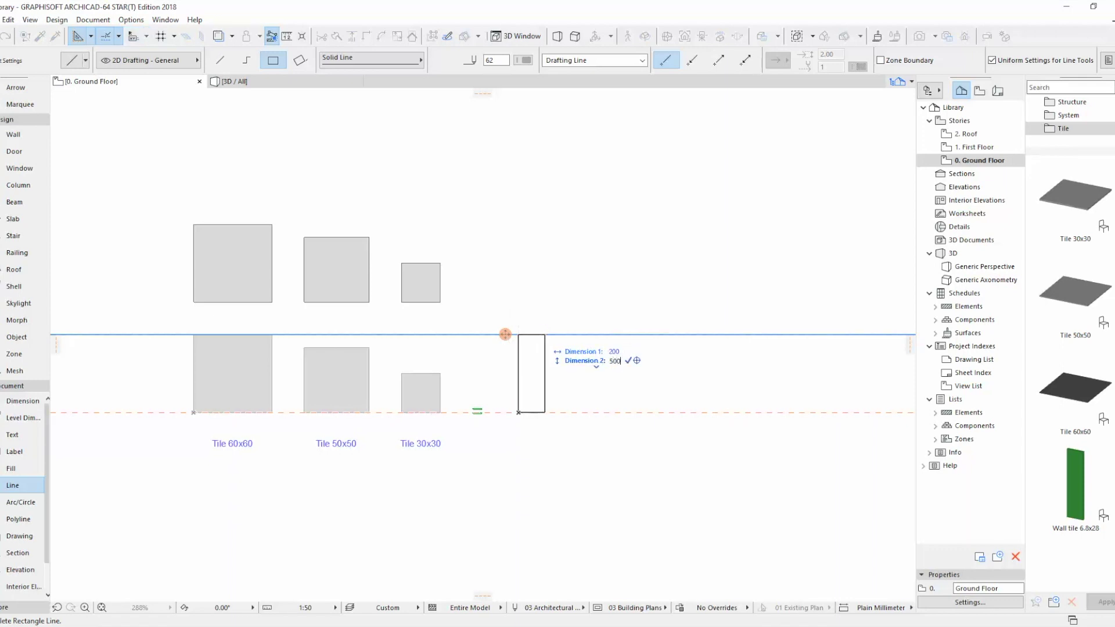
key("Return")
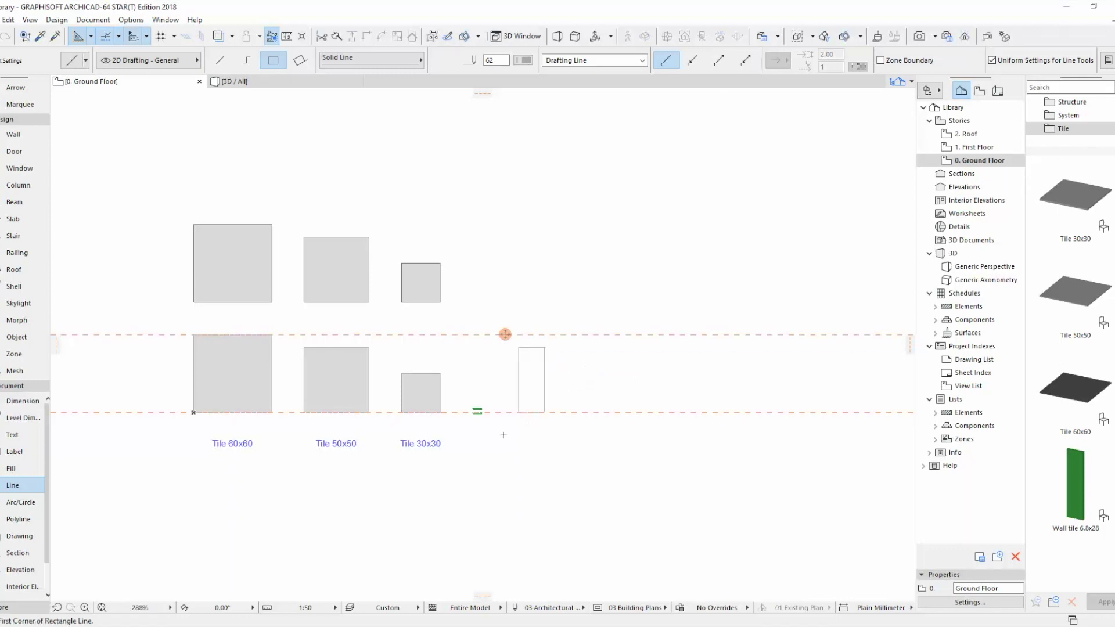
key("Escape")
scroll(532, 372, "up", 3)
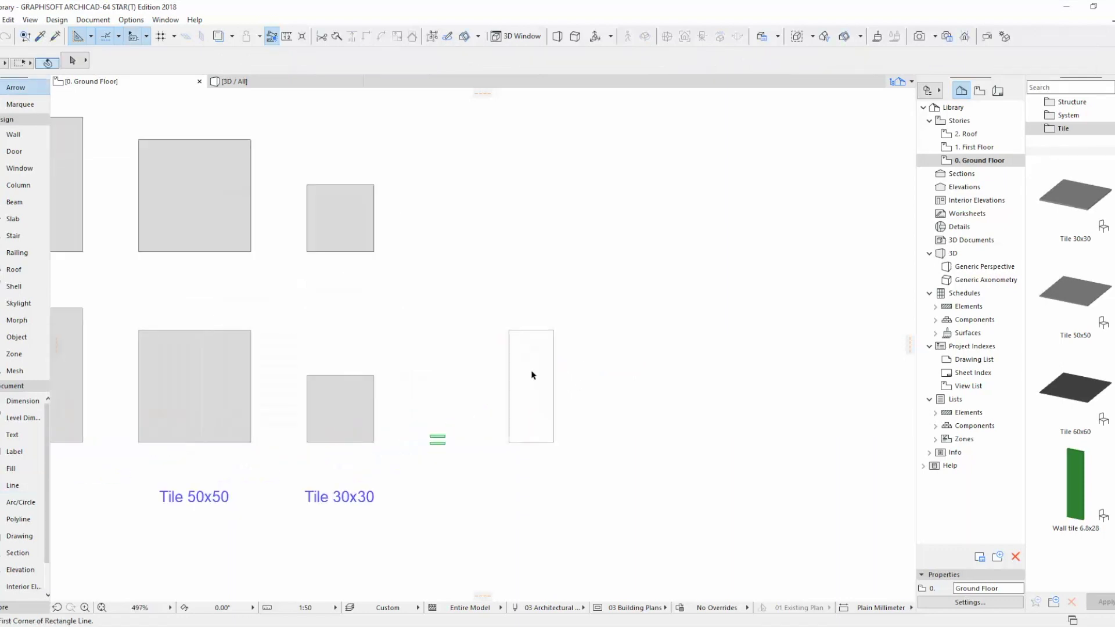
Trace a Morph over the 200 × 500 rectangle's corners and confirm its settings unchanged.
middle_click_drag(584, 394, 527, 395)
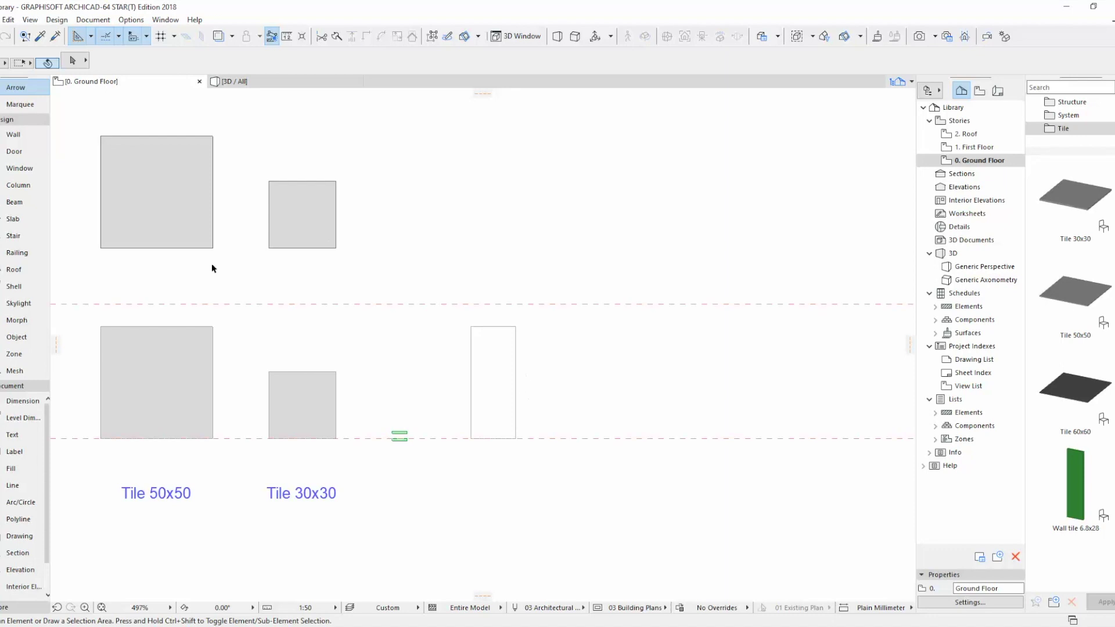
left_click(21, 330)
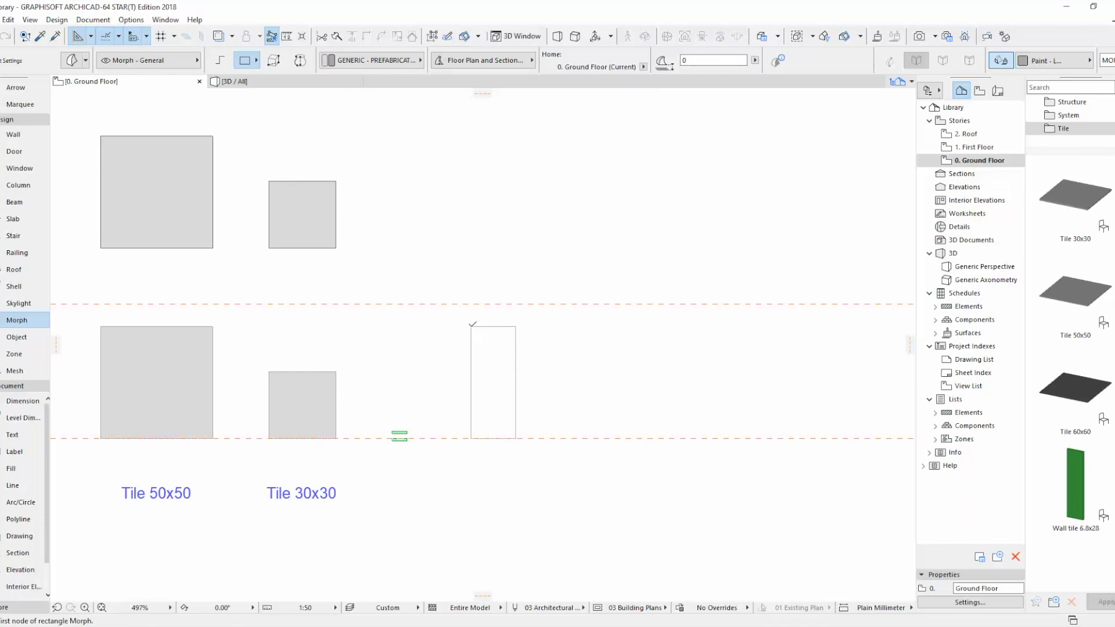
left_click(471, 326)
left_click(516, 438)
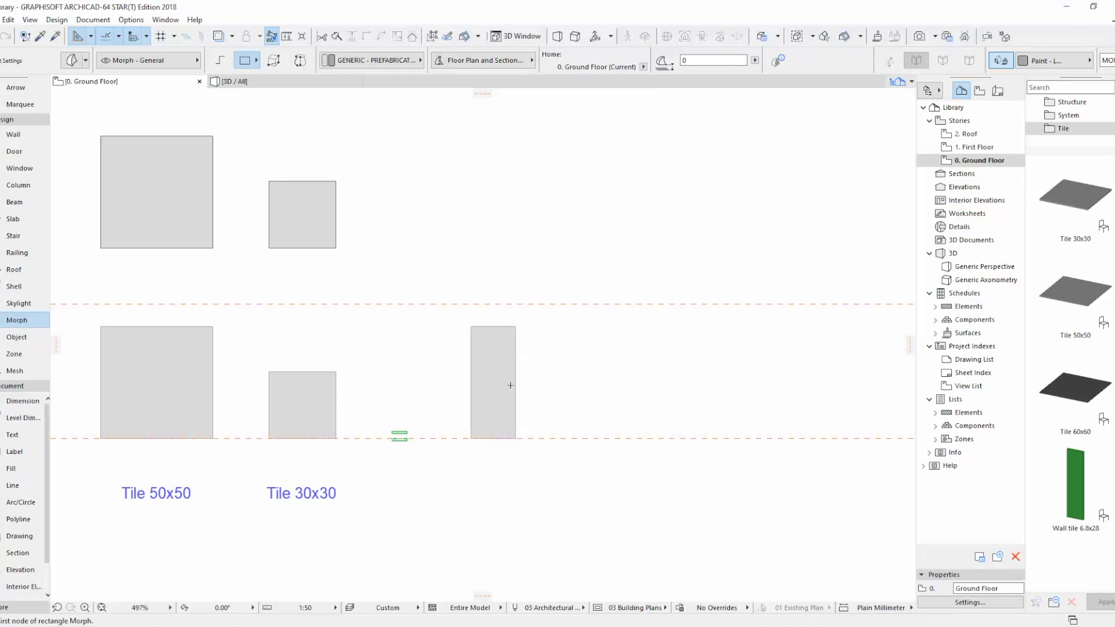
left_click(495, 393, "shift")
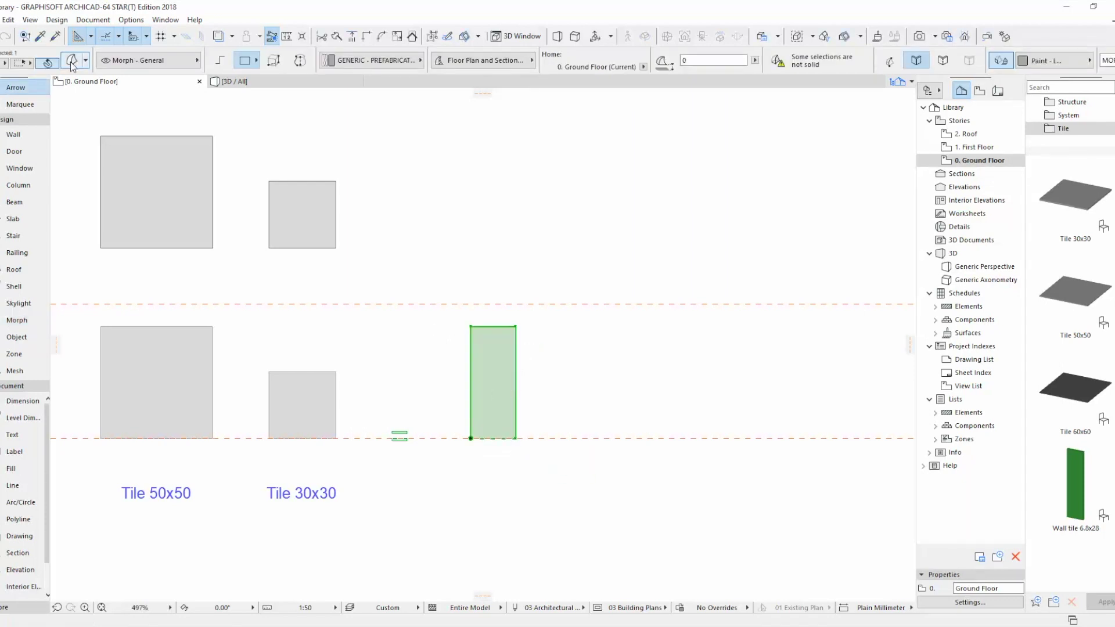
key("ctrl+t")
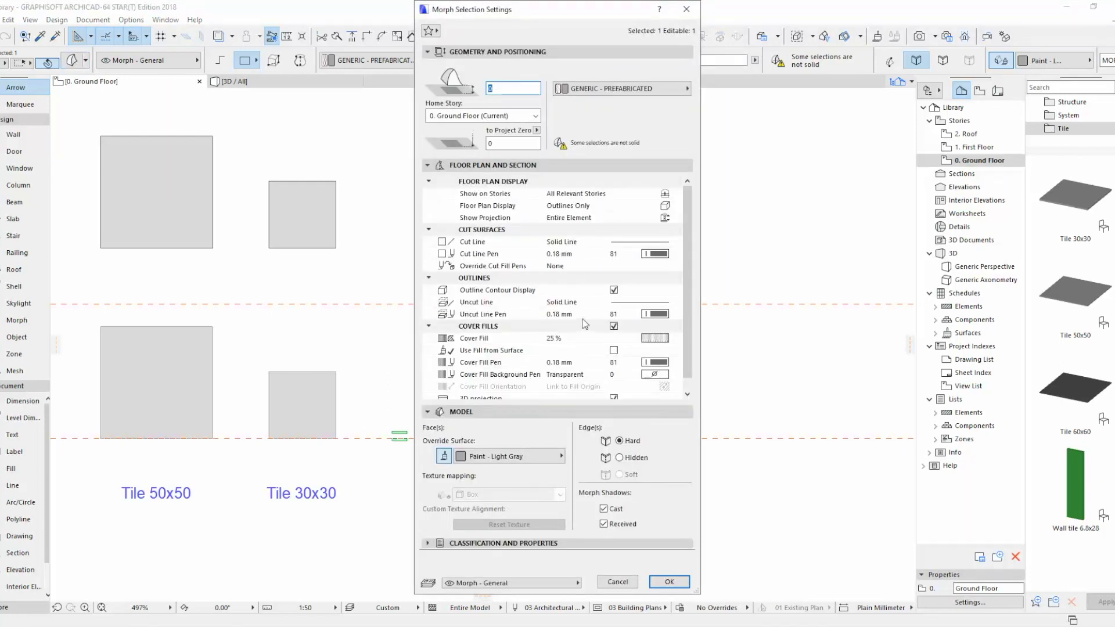
left_click(664, 580)
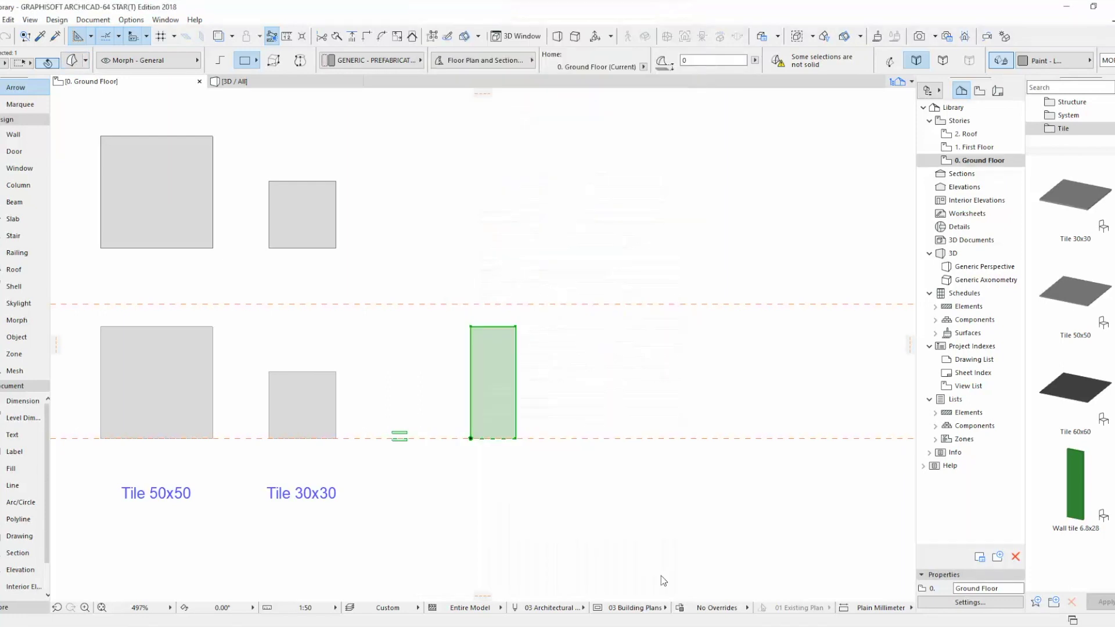
left_click(538, 199)
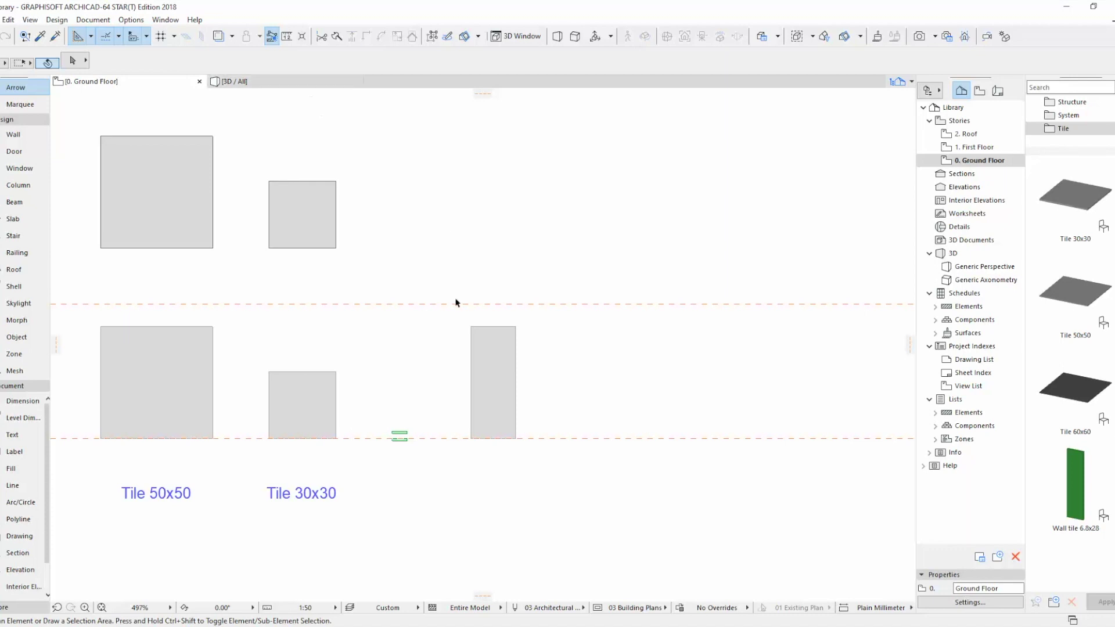
Select the tile morph, view it in 3D, and cancel the push/pull extrusion to keep it thin.
left_click_drag(456, 302, 546, 459)
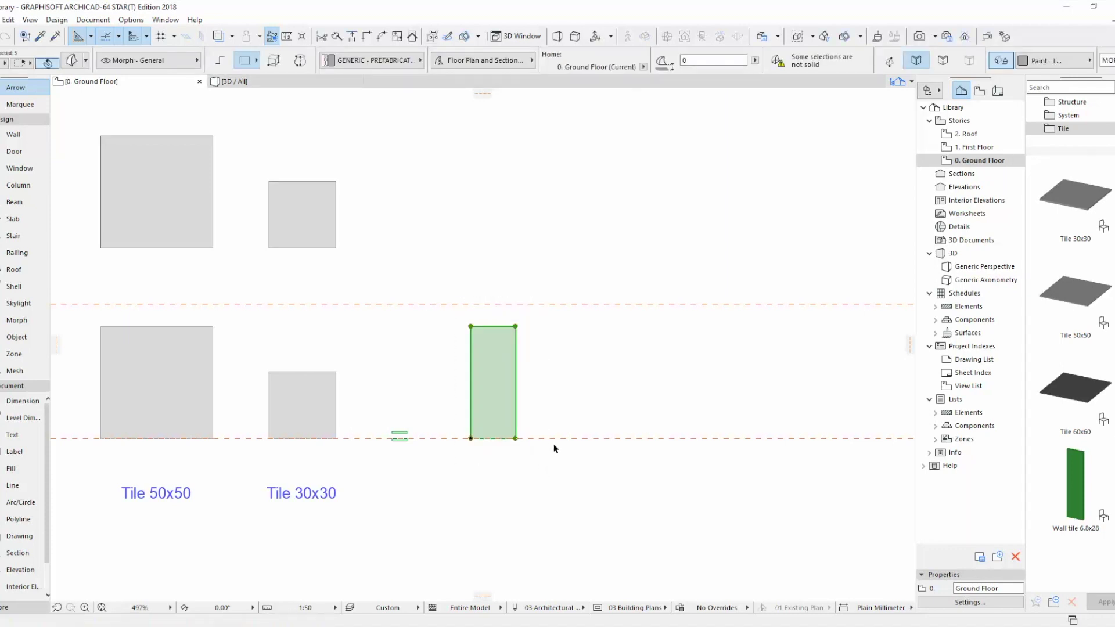
key("F5")
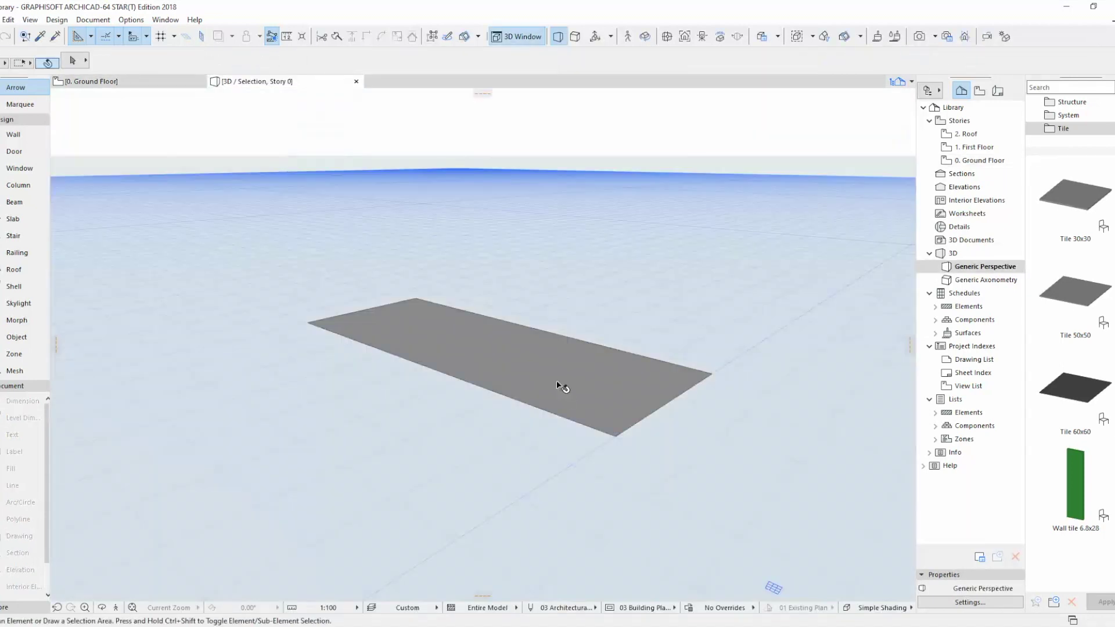
left_click(529, 360)
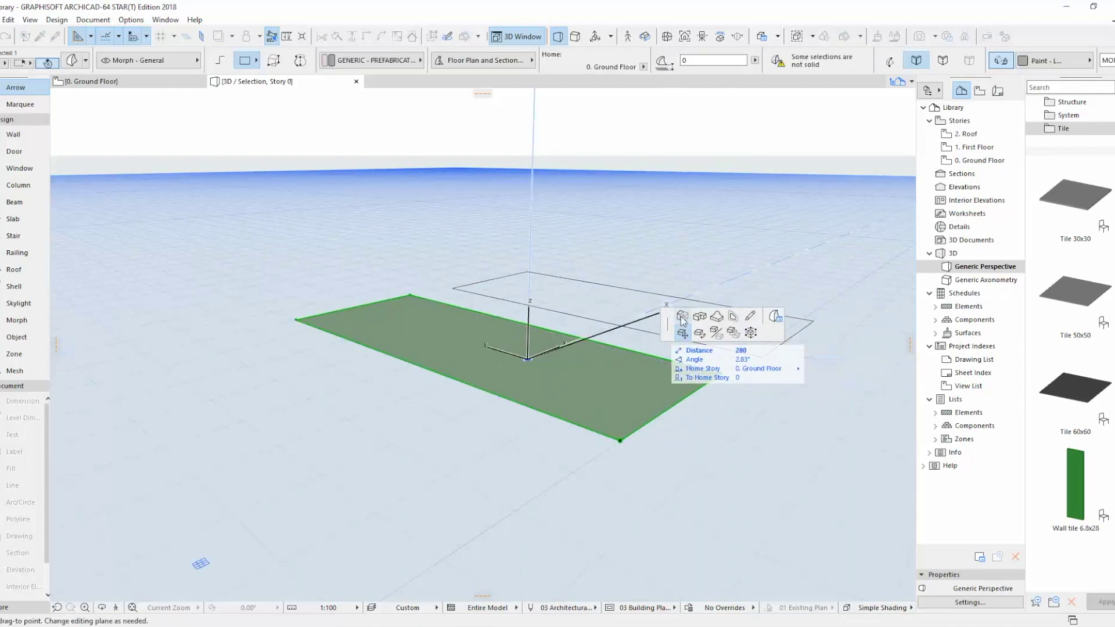
left_click(681, 317)
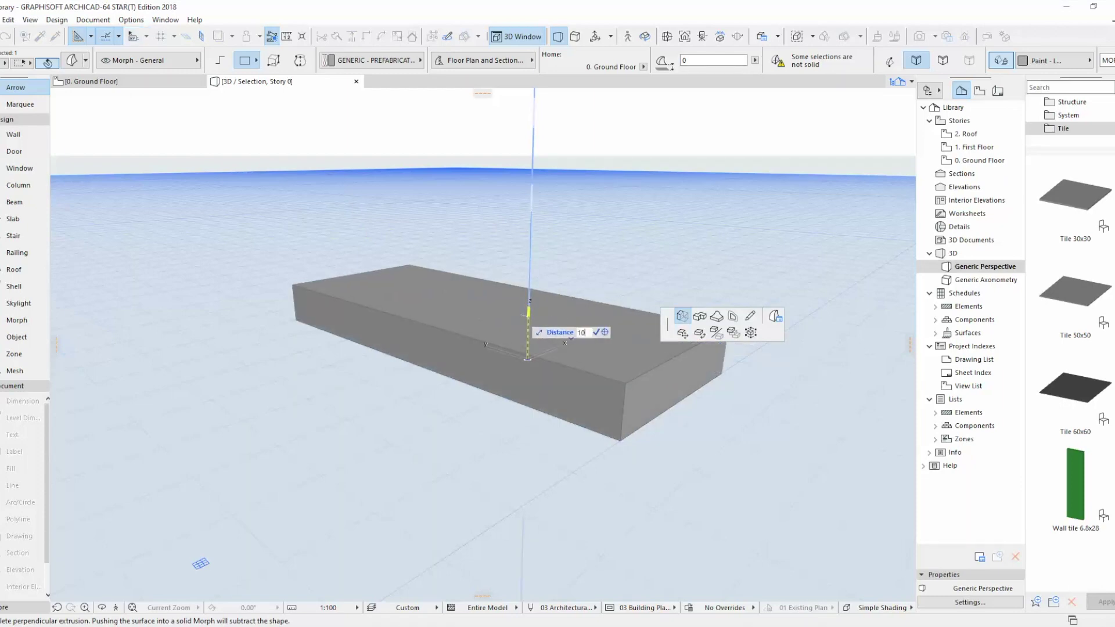
key("Escape")
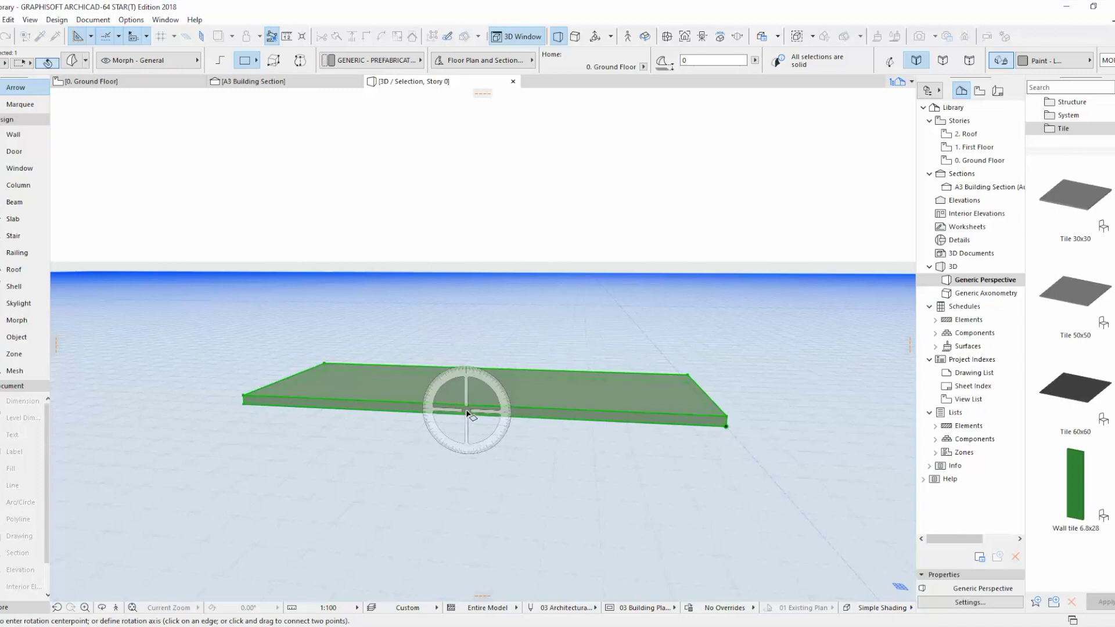
Rotate the slab about 90° around its edge so it stands upright, back on the ground floor plan.
left_click(469, 413)
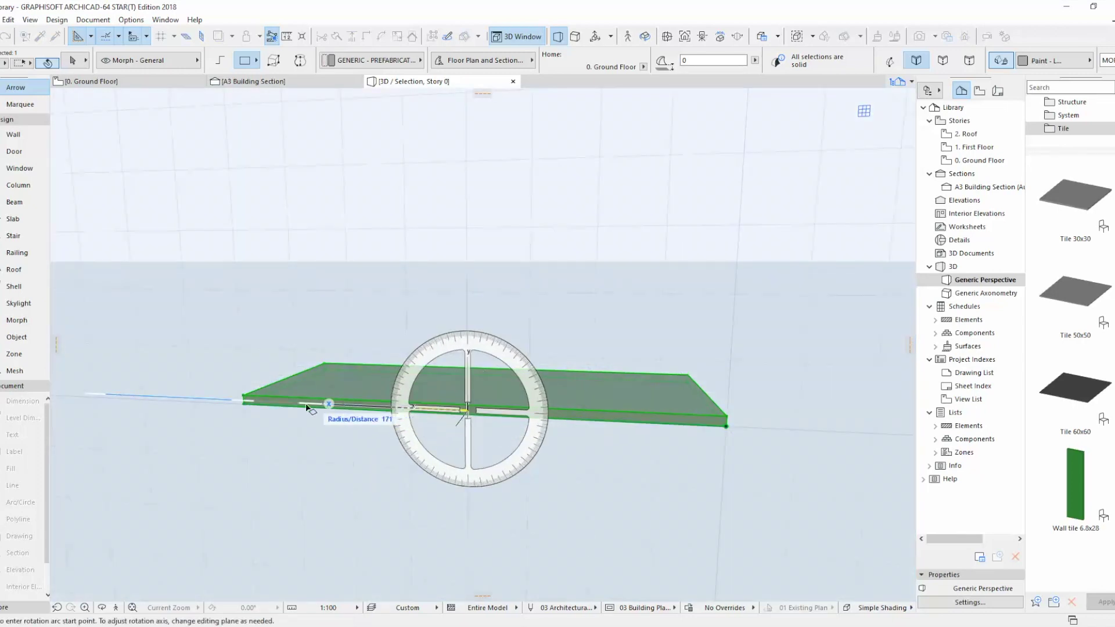
left_click(192, 398)
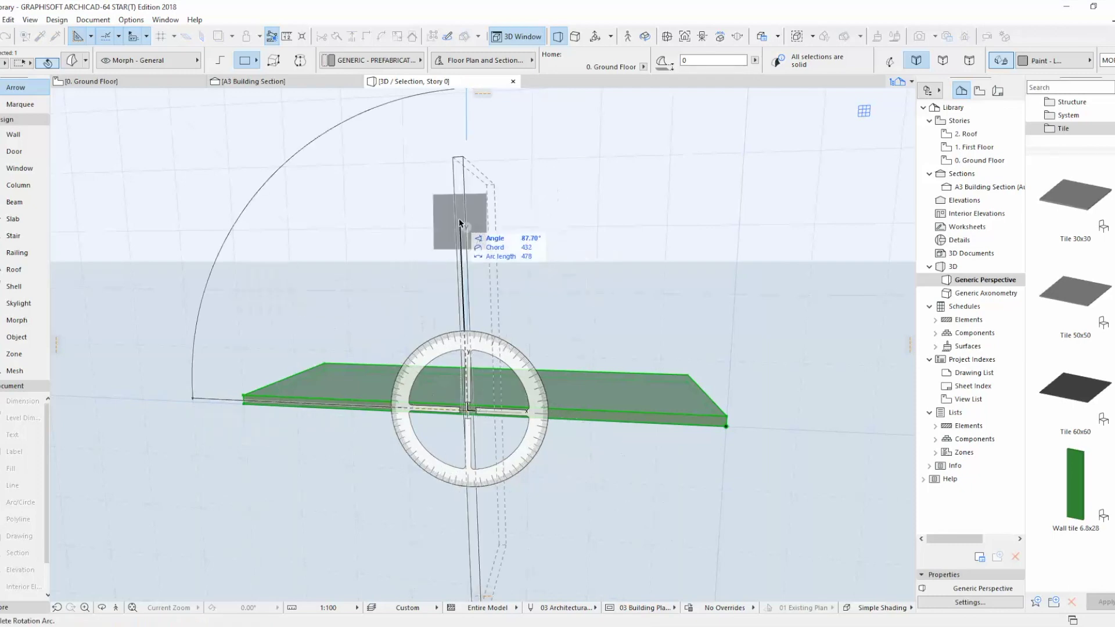
left_click(468, 209)
key("F2")
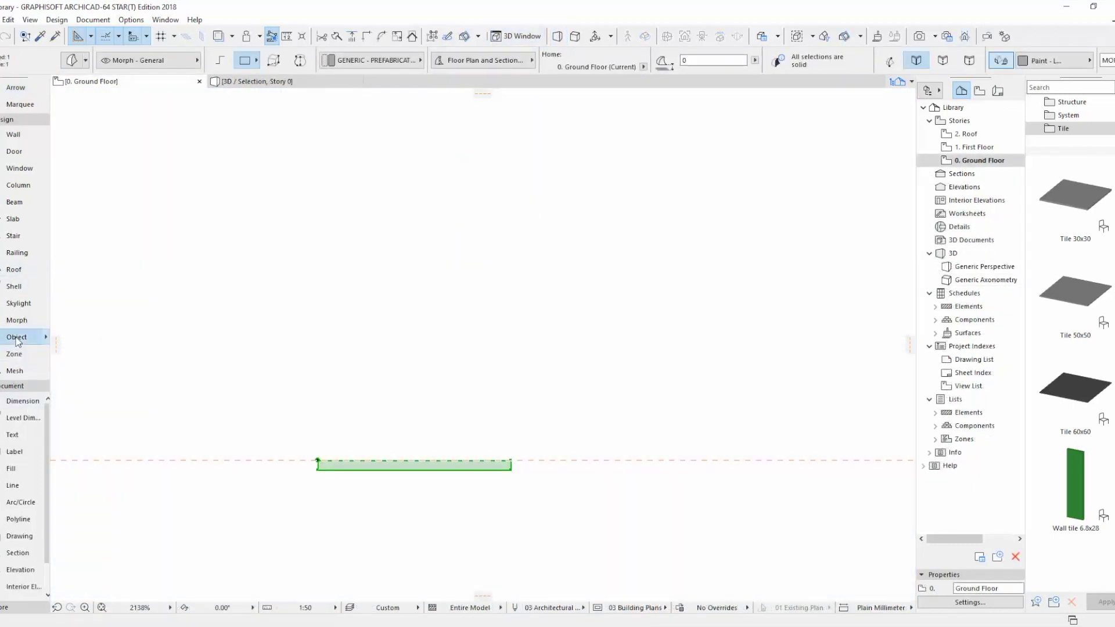
Save the morph as object 'Tile 200x500' in the Embedded Library, accepting its basic settings.
left_click(9, 19)
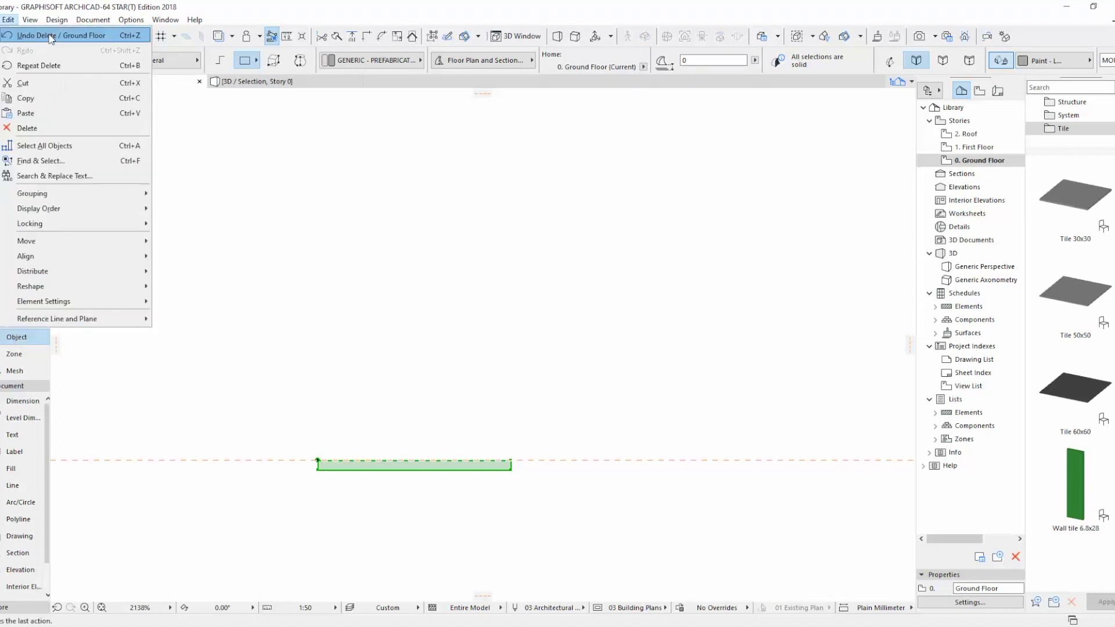
mouse_move(33, 161)
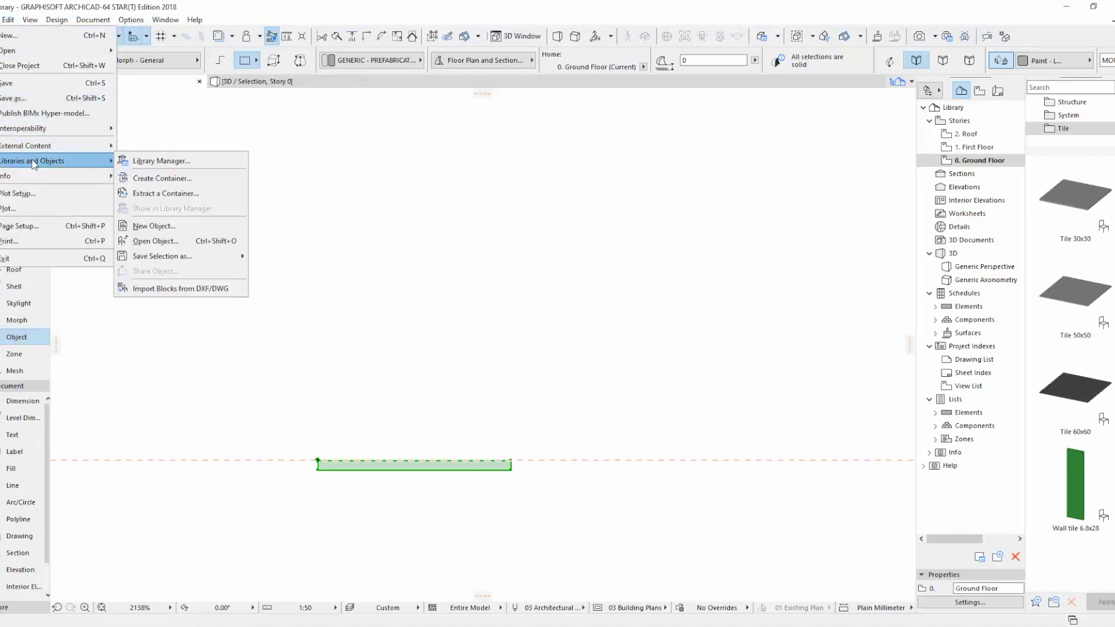
left_click(302, 255)
type("Tile 200x500")
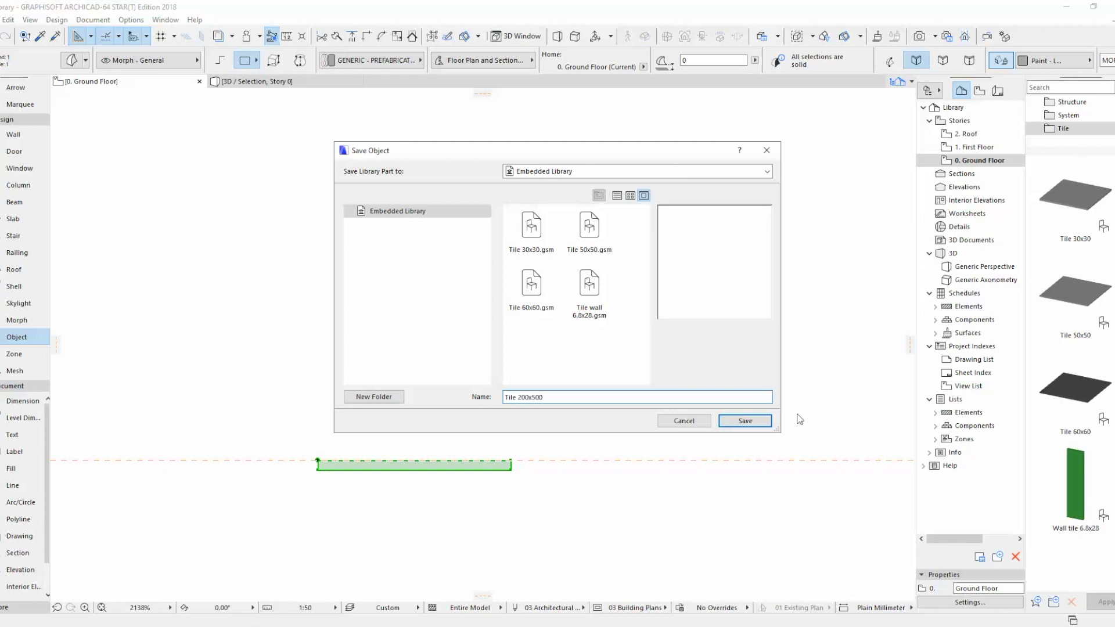
left_click(739, 426)
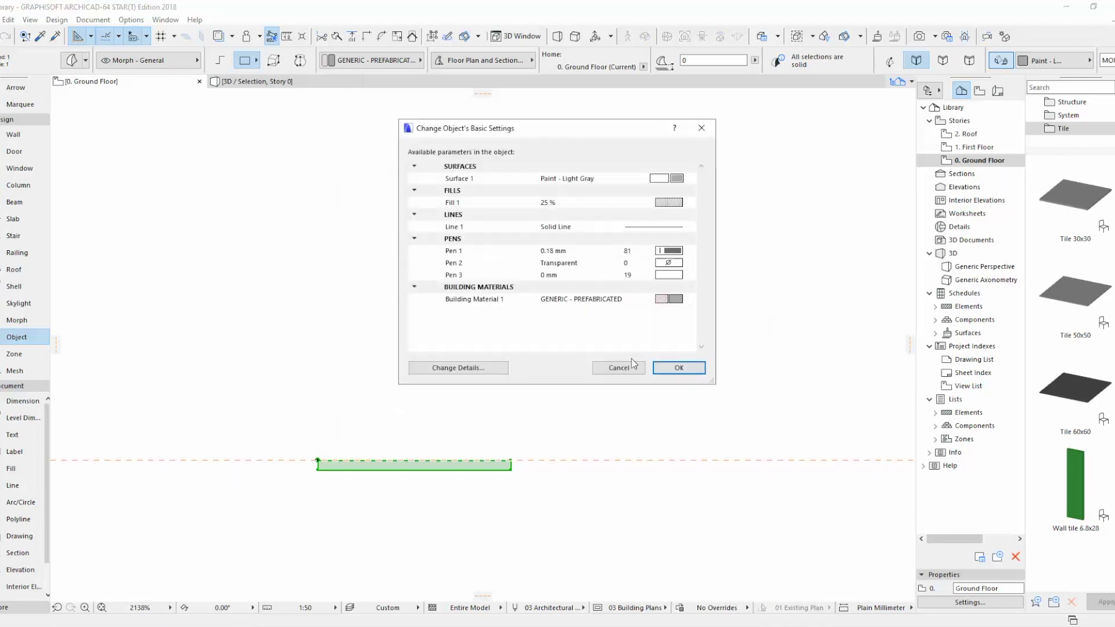
left_click(680, 368)
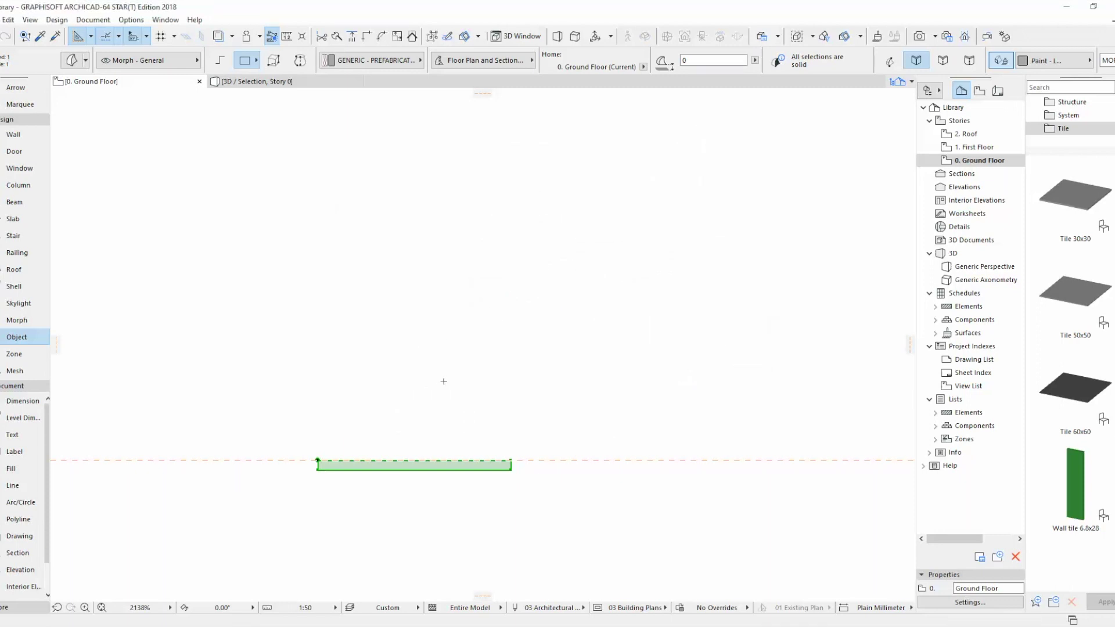
Place a Tile 200x500 object on the plan above the original tile.
left_click(34, 340)
key("ctrl+t")
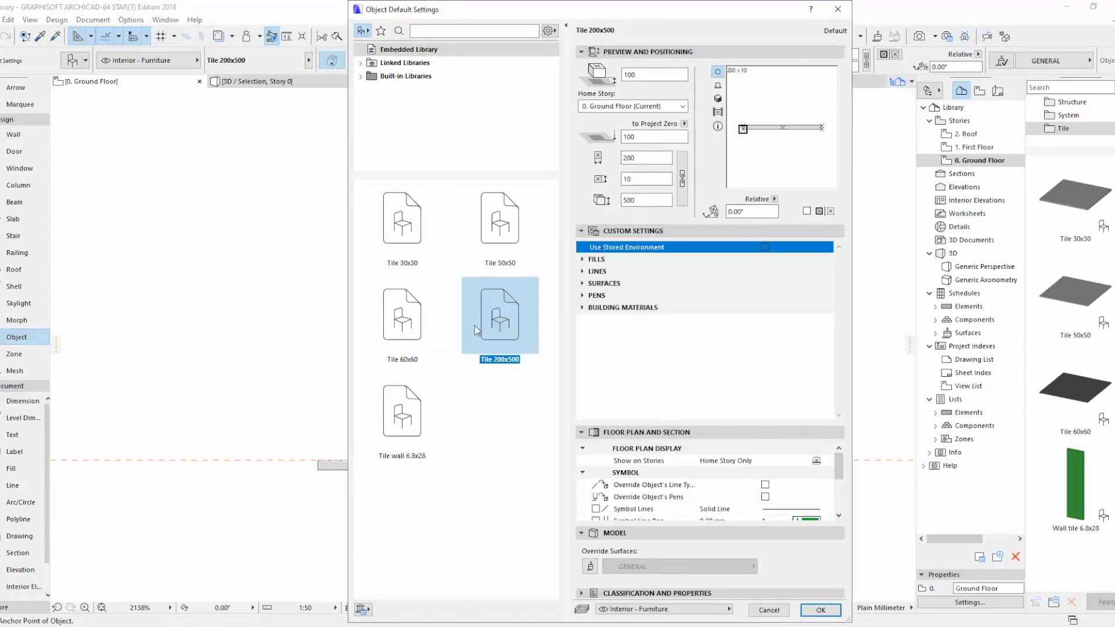
left_click(820, 610)
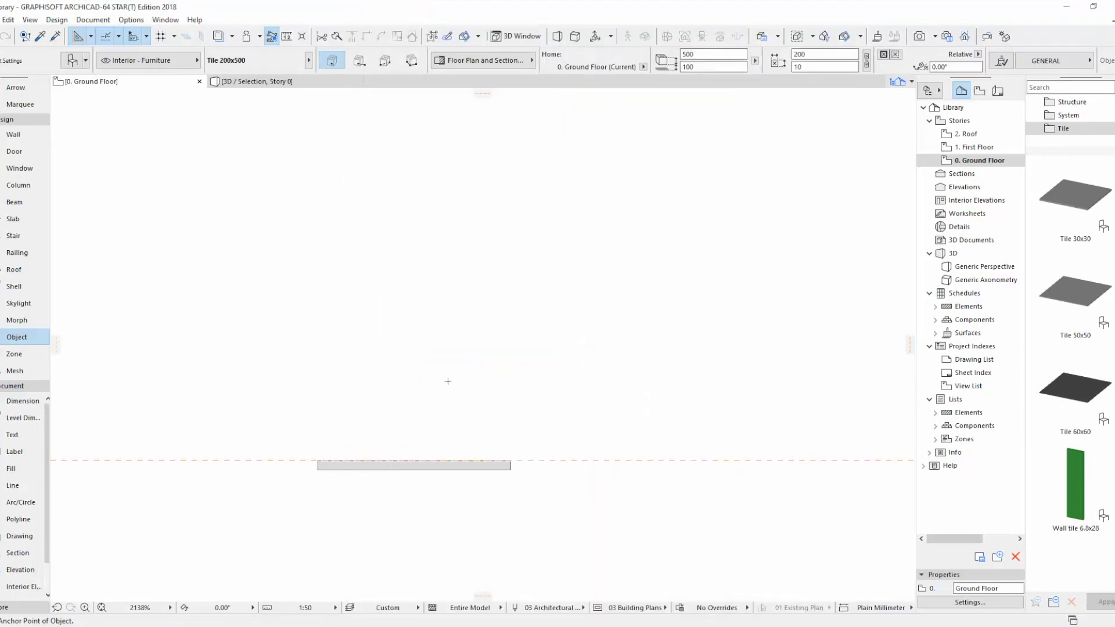
left_click(383, 327)
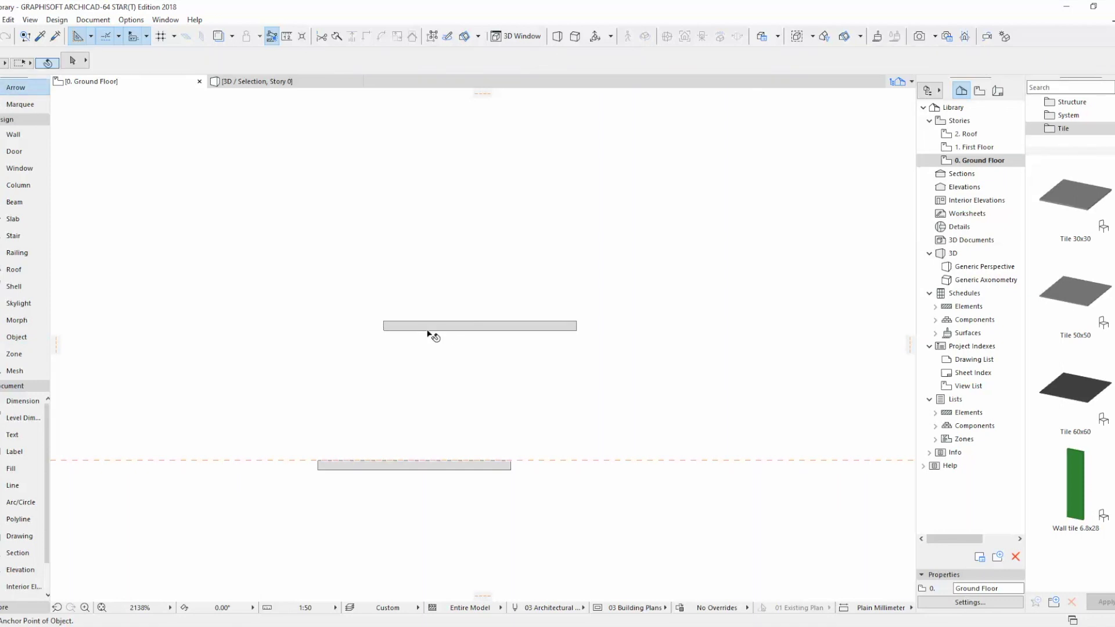
Move the new tile to line up with the lower piece's left end, then reselect it.
left_click(383, 330)
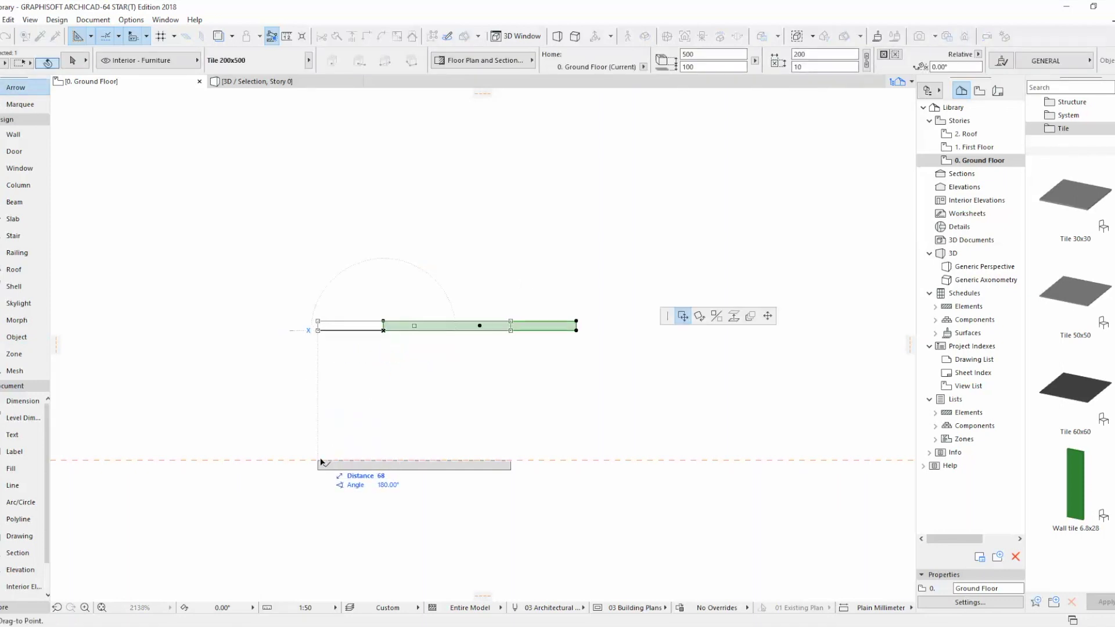
left_click(317, 330)
left_click(533, 327)
scroll(552, 317, "down", 2)
scroll(474, 337, "down", 1)
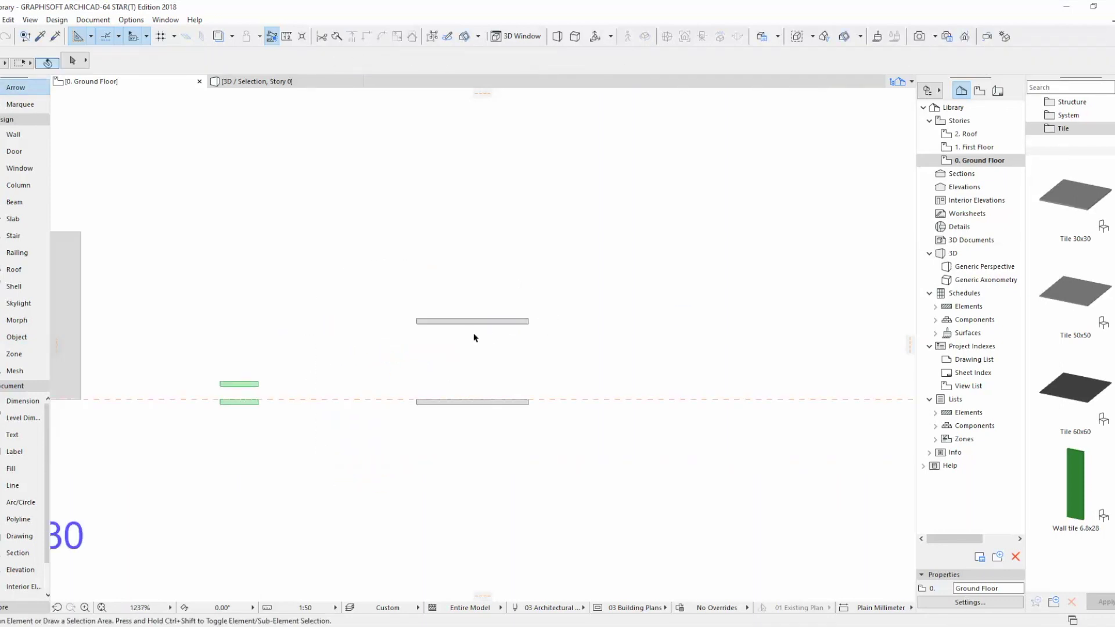
scroll(475, 362, "up", 2)
scroll(445, 365, "down", 2)
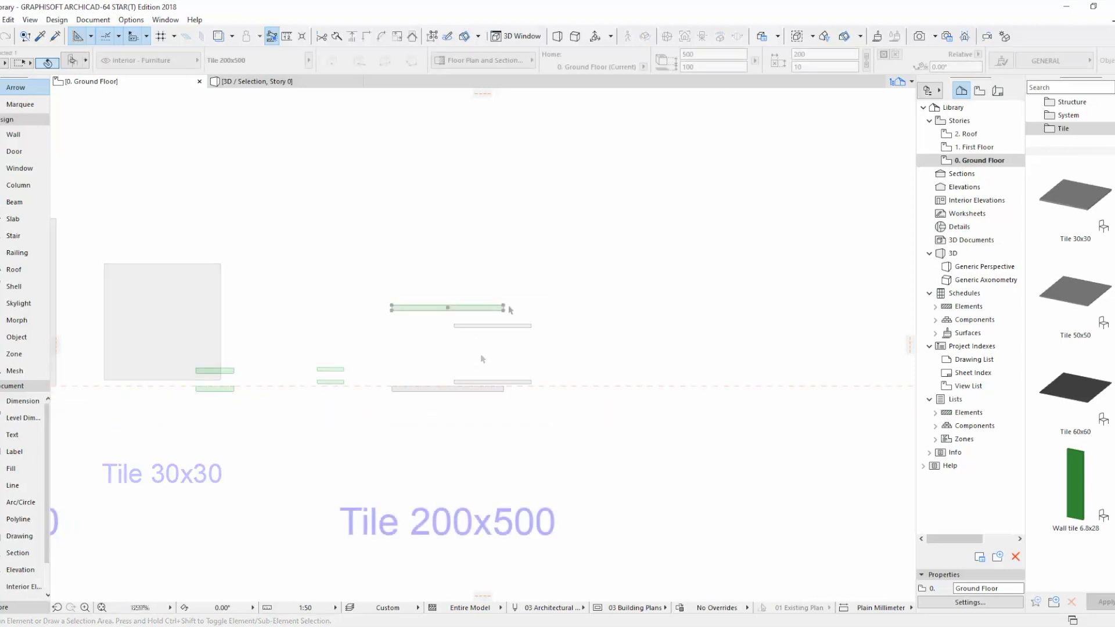
left_click(447, 307)
Save the selected tile as a new favorite named 'Tile 200x500'.
left_click(1036, 604)
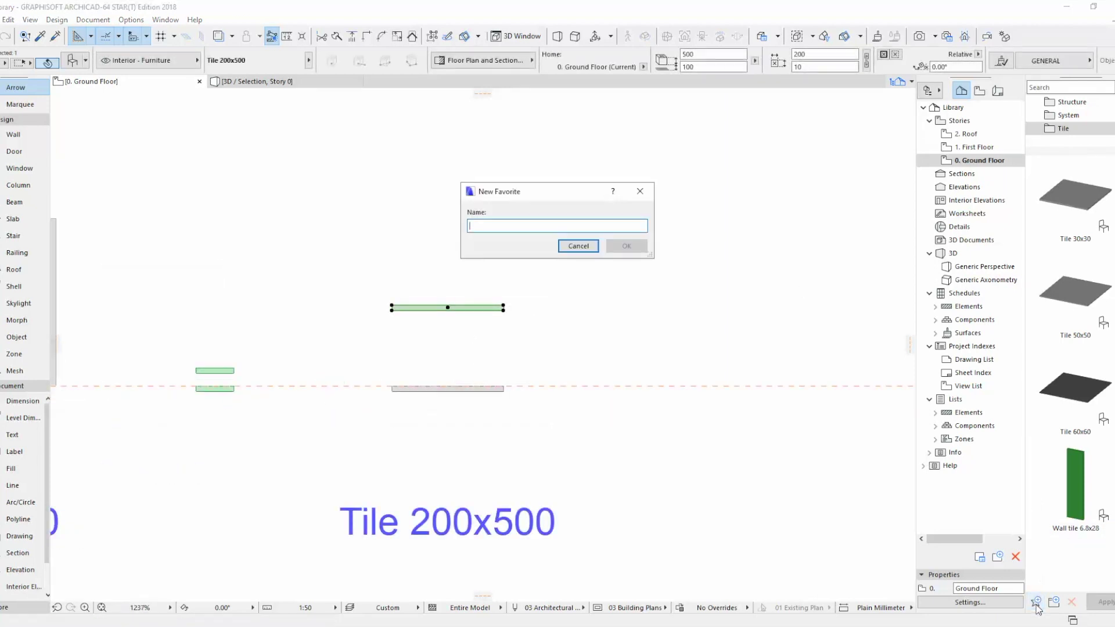
type("Tile 200x500")
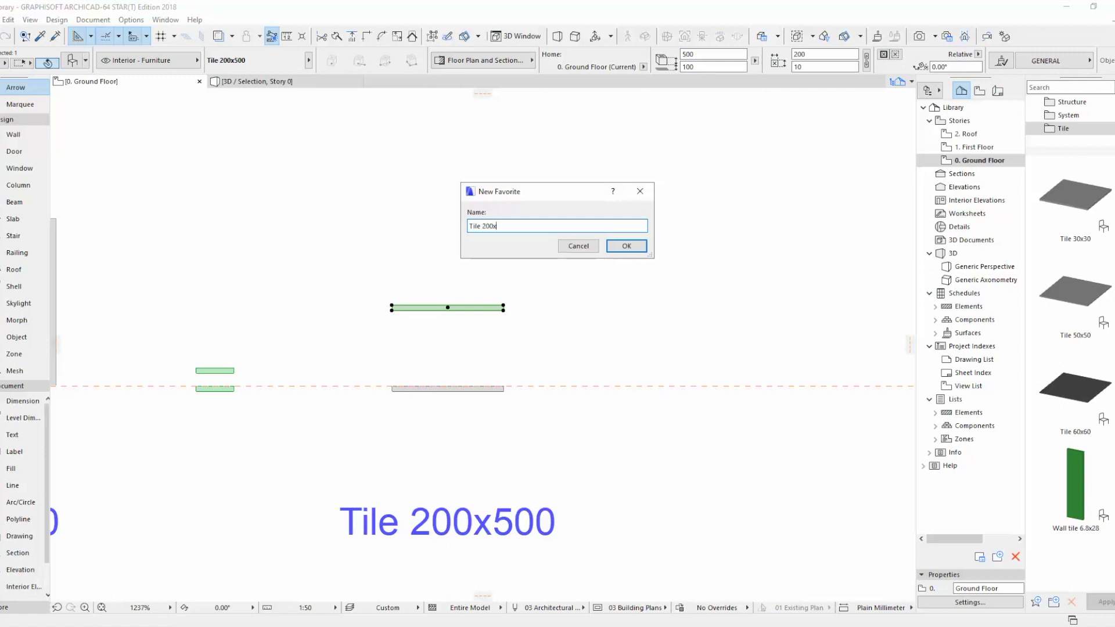
left_click(628, 246)
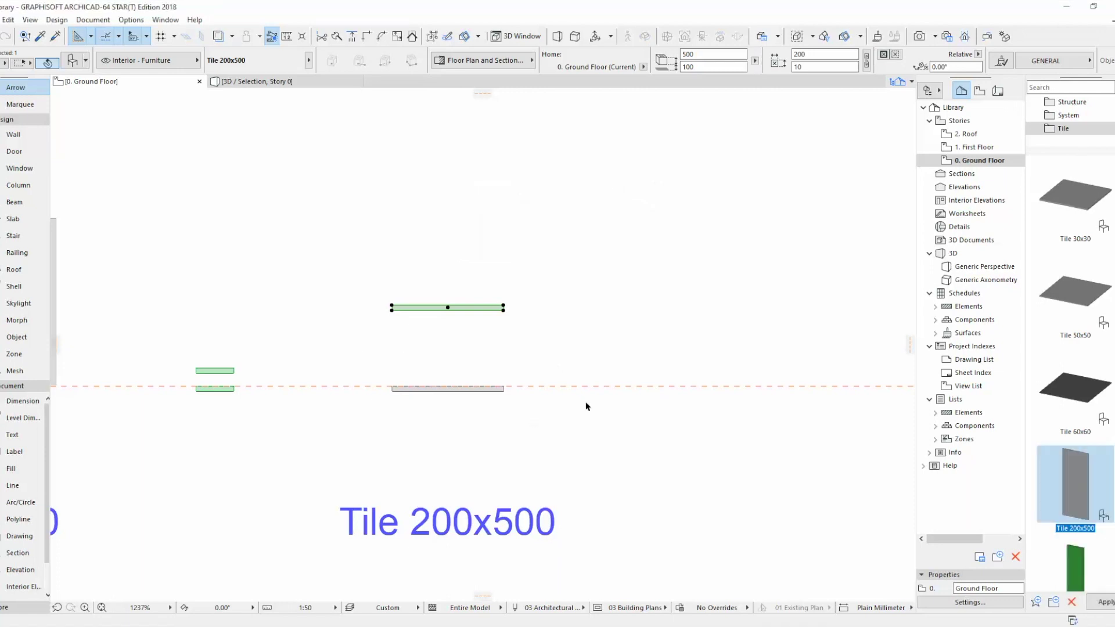
key("Escape")
Export only the selected favorite to a favorites file, entering its name in the Tile folder.
left_click(467, 308)
left_click(1109, 87)
left_click(1074, 242)
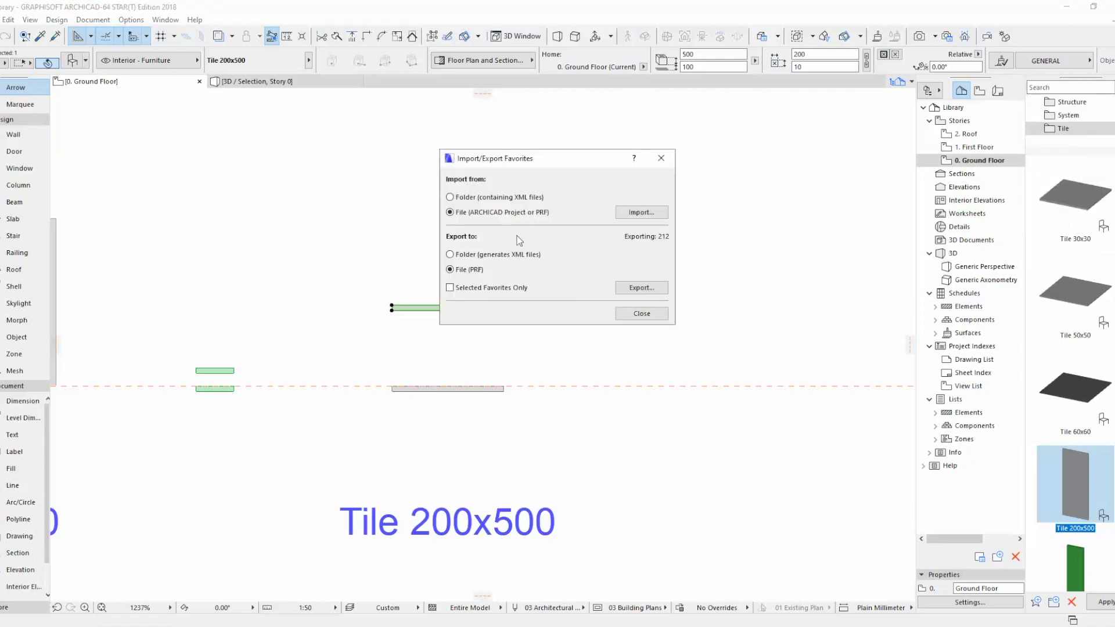
left_click(481, 289)
left_click(623, 292)
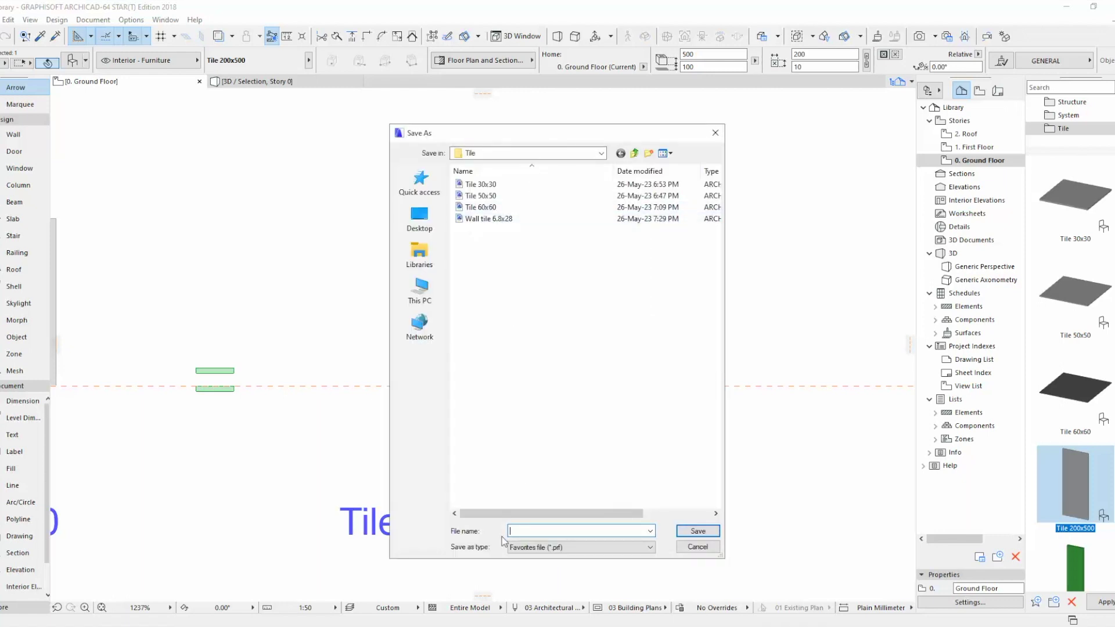
type("Ti")
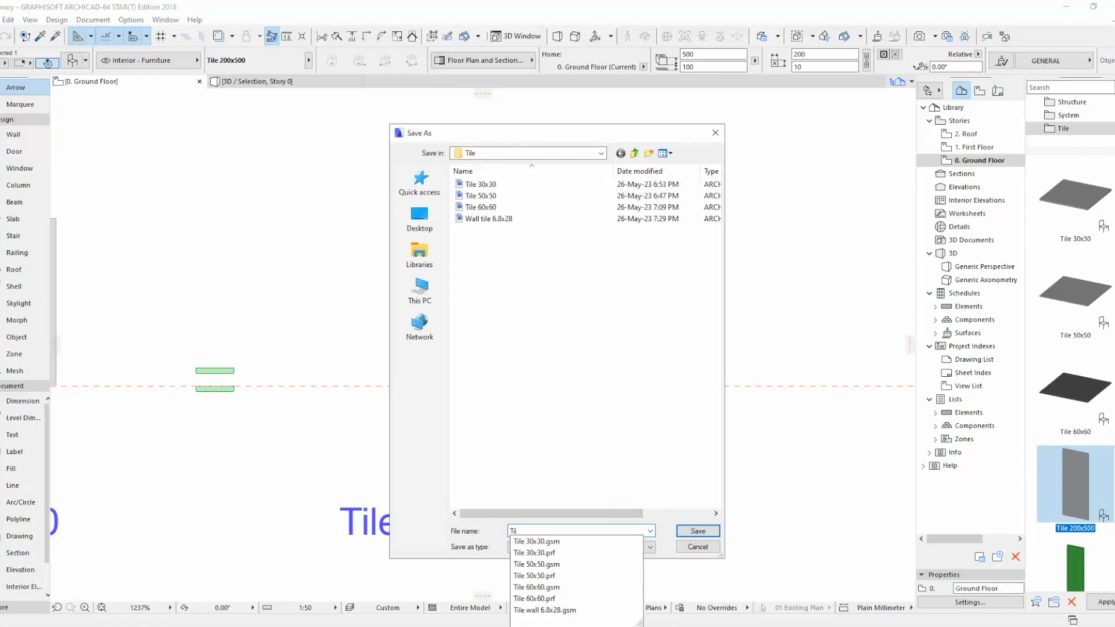
type("le 200x500")
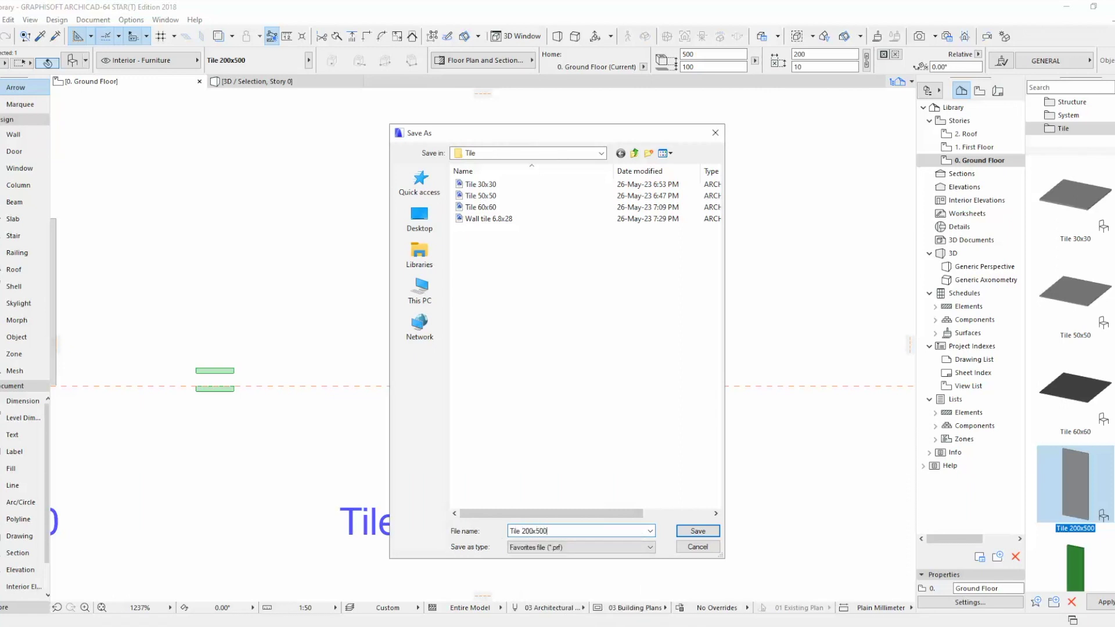
Save the Tile 200x500 favorite as a .prf file in the Tile folder.
left_click(701, 532)
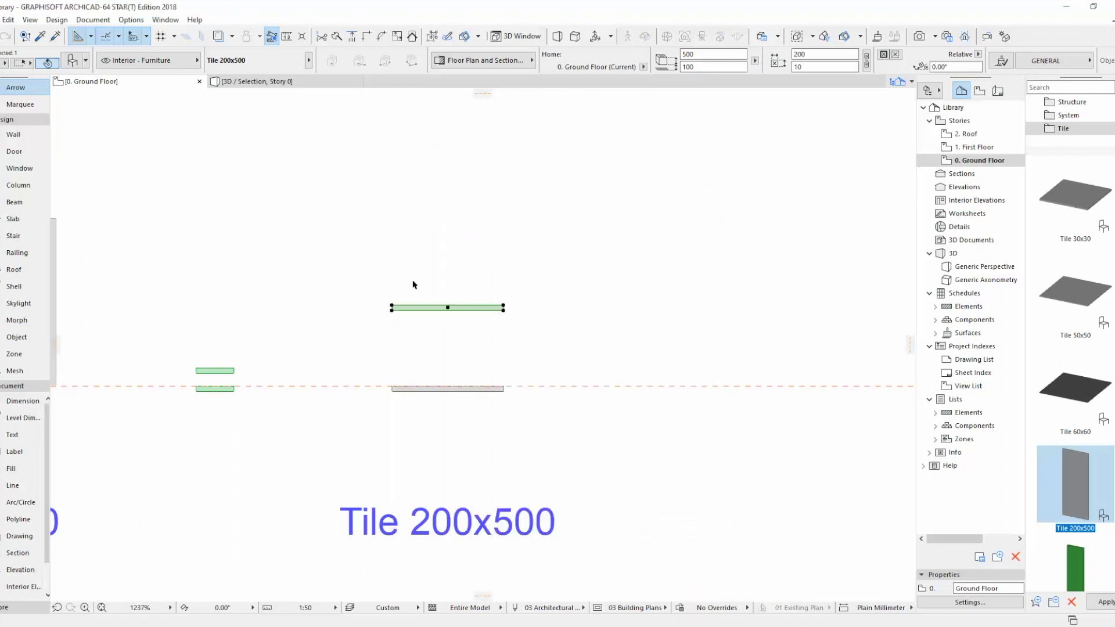
left_click(274, 167)
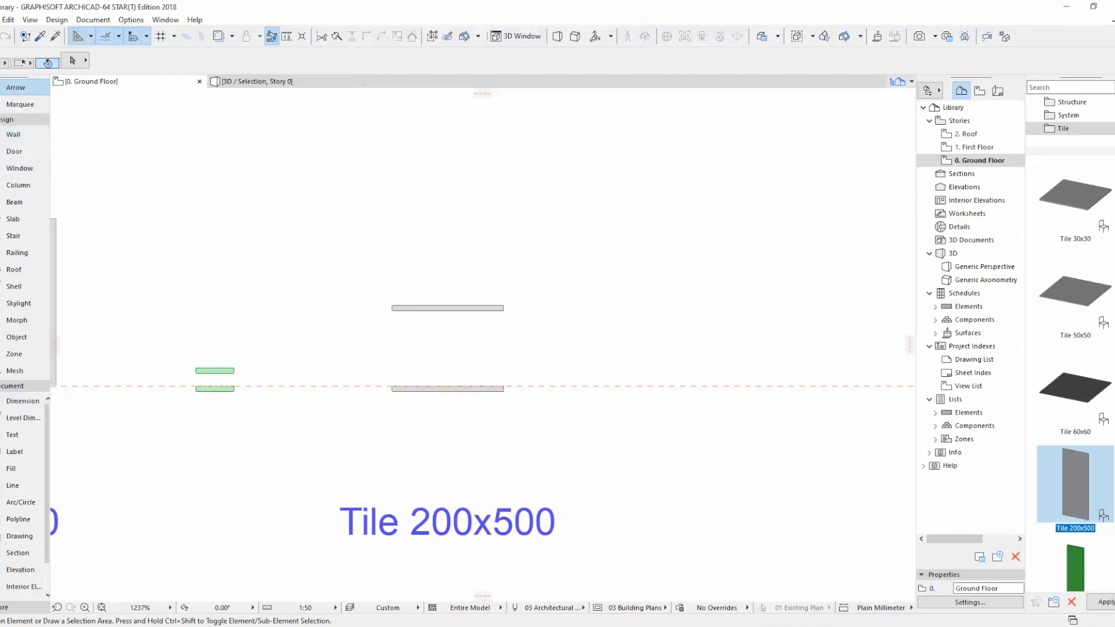
left_click(482, 311)
Export Tile 200x500.gsm from the Embedded Library into the Tile folder via Library Manager.
left_click(1, 19)
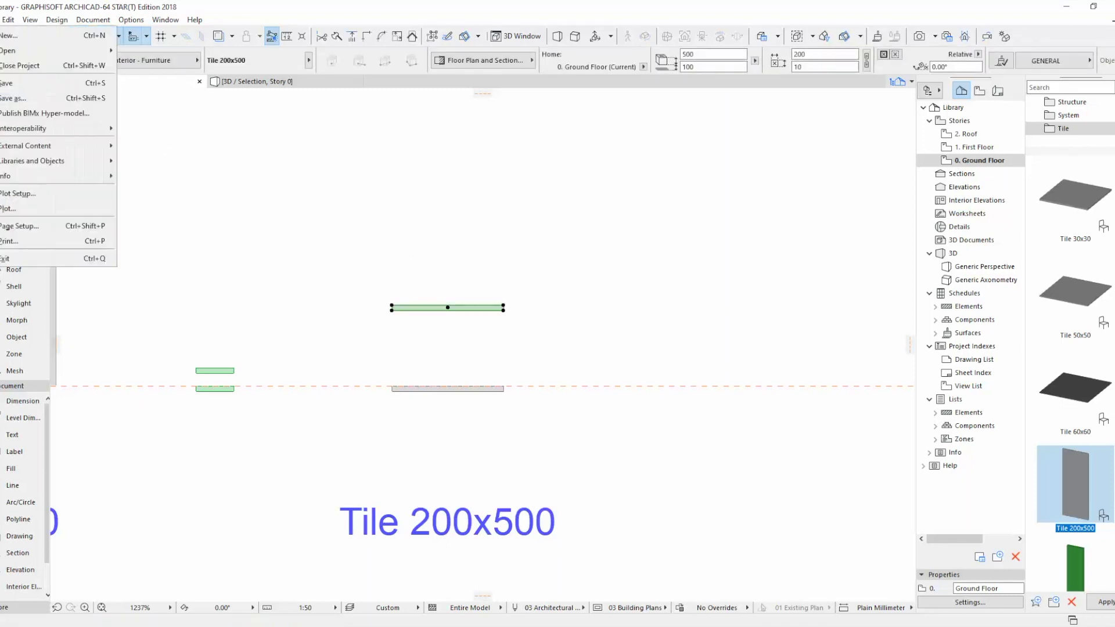
left_click(163, 155)
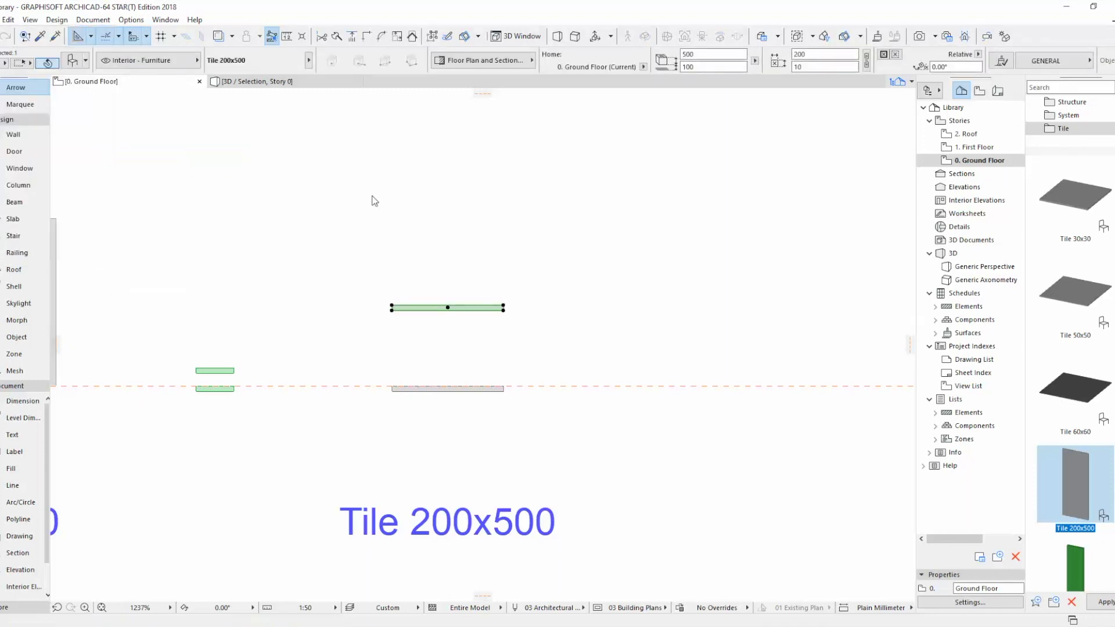
left_click(452, 103)
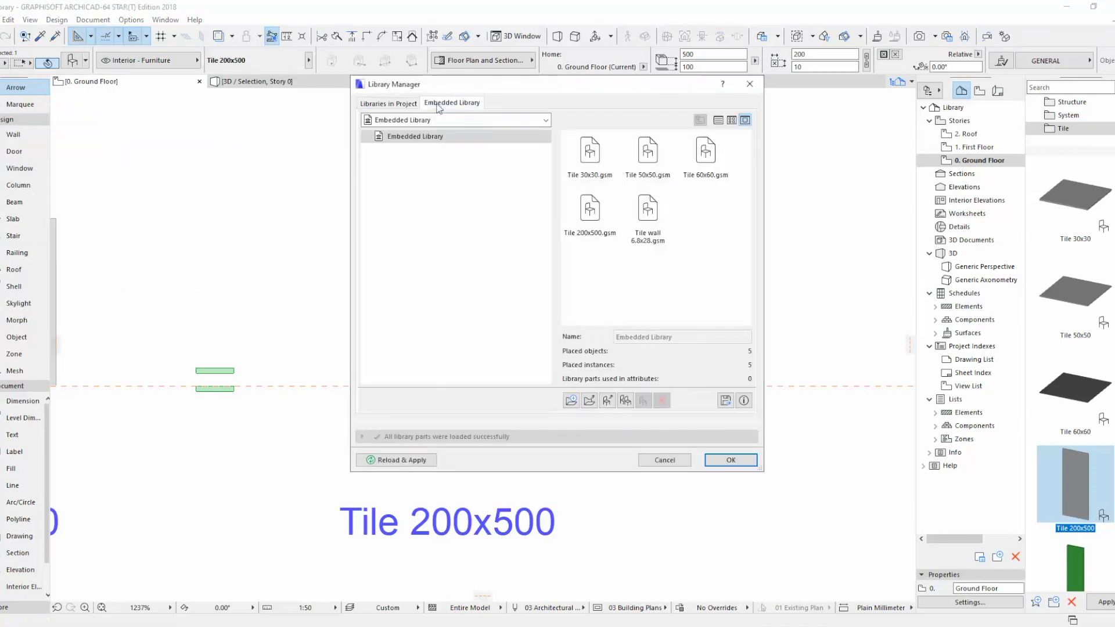
left_click(589, 210)
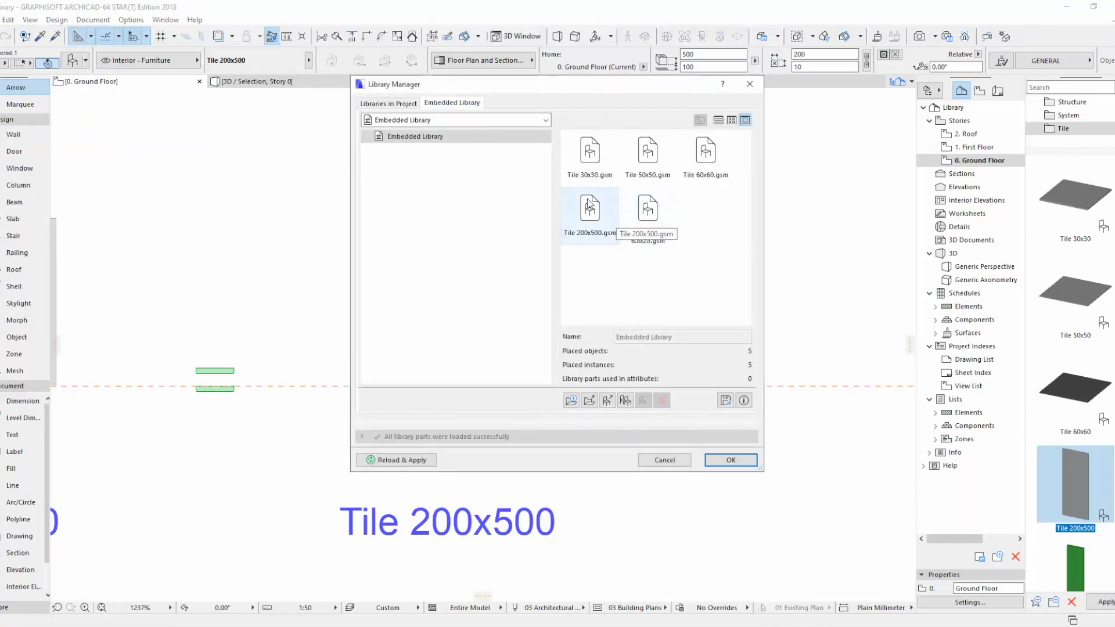
left_click(726, 400)
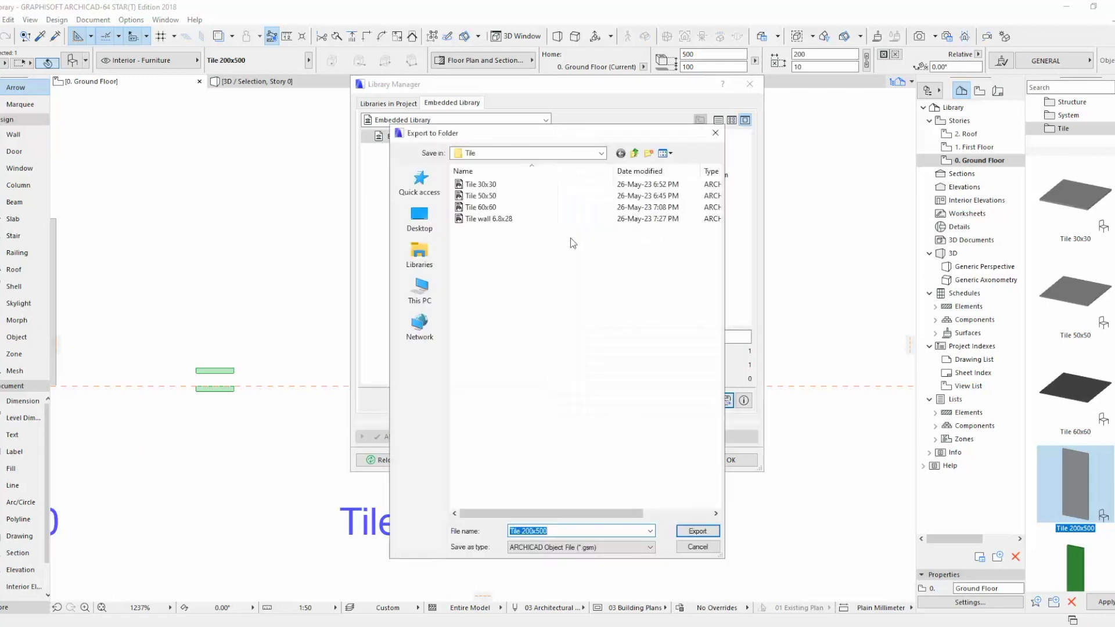
left_click(698, 530)
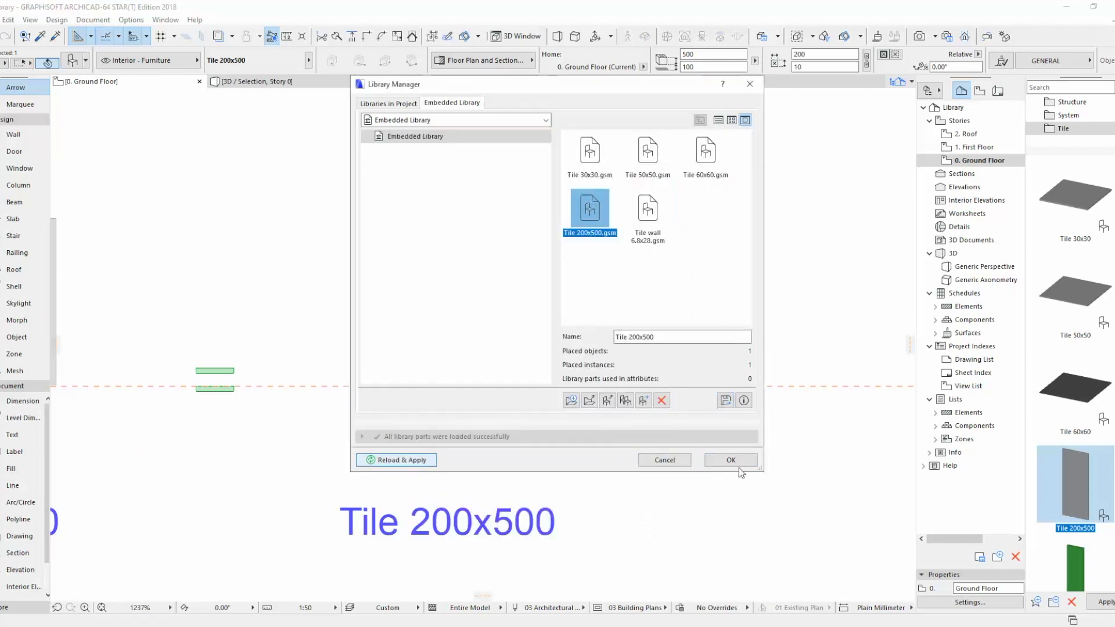
left_click(739, 465)
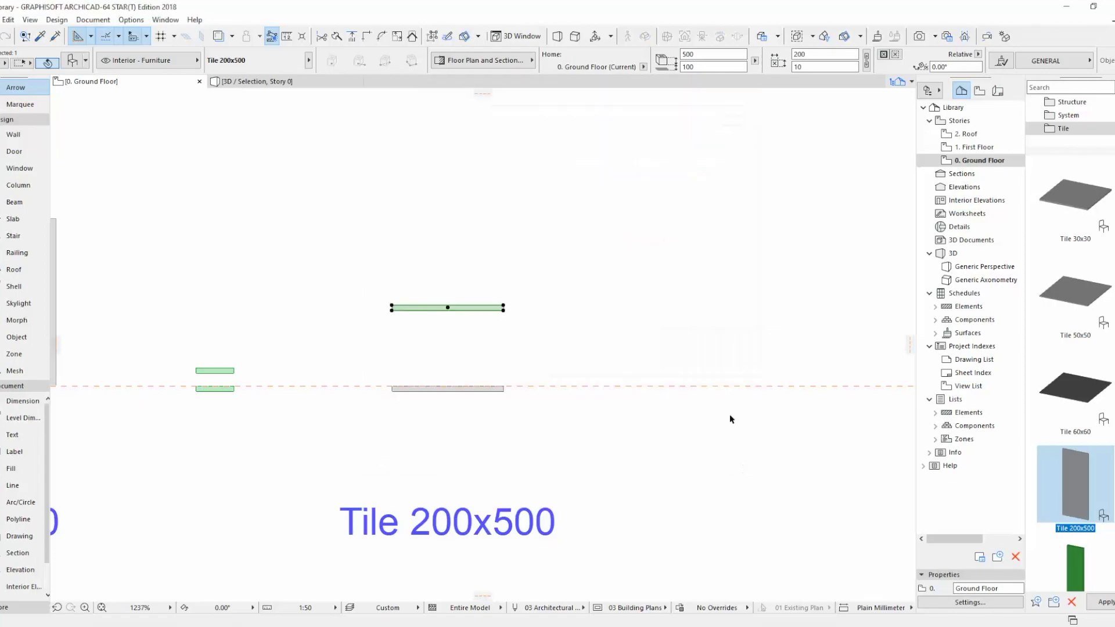
left_click(602, 306)
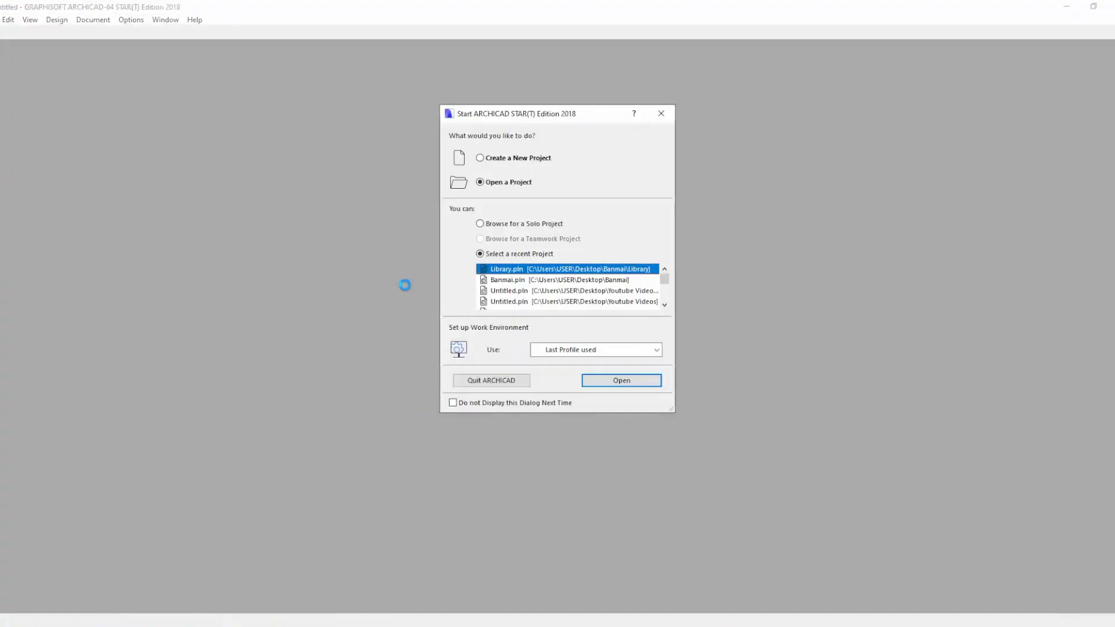
Open Banmai.pln from the recent projects list.
left_click(509, 281)
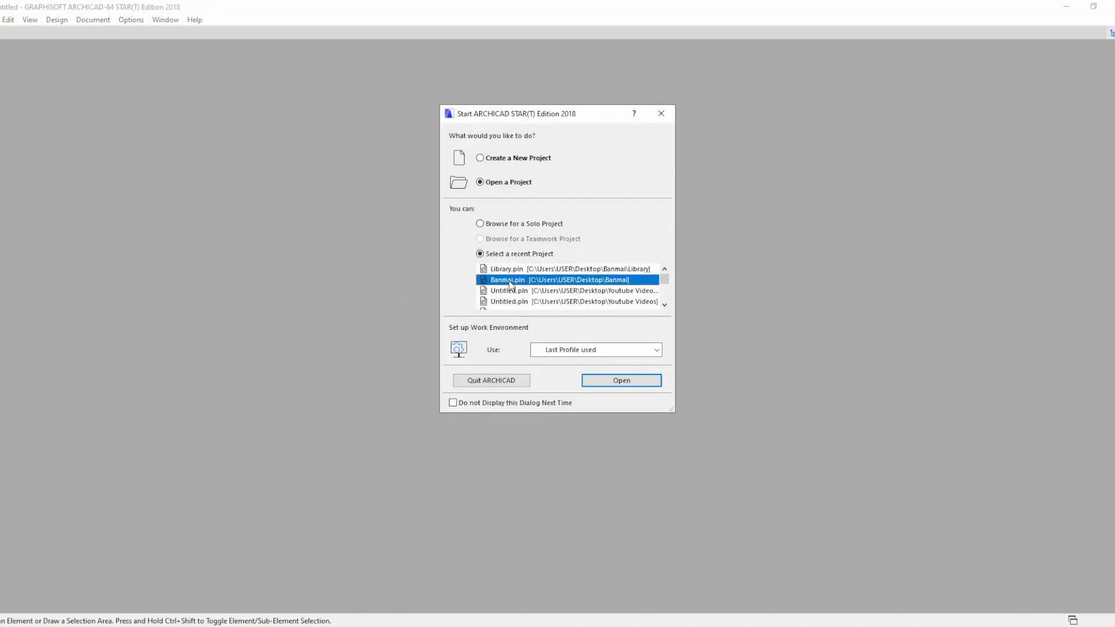
left_click(622, 380)
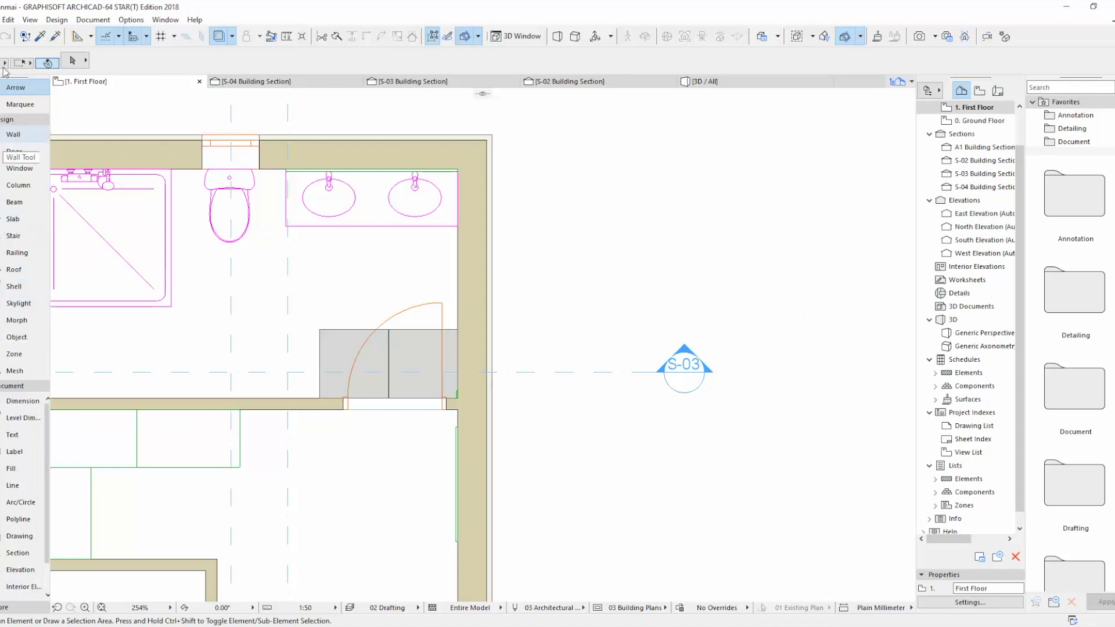
Import Tile 200x500.gsm into Banmai's Embedded Library through Library Manager.
left_click(1, 20)
mouse_move(34, 161)
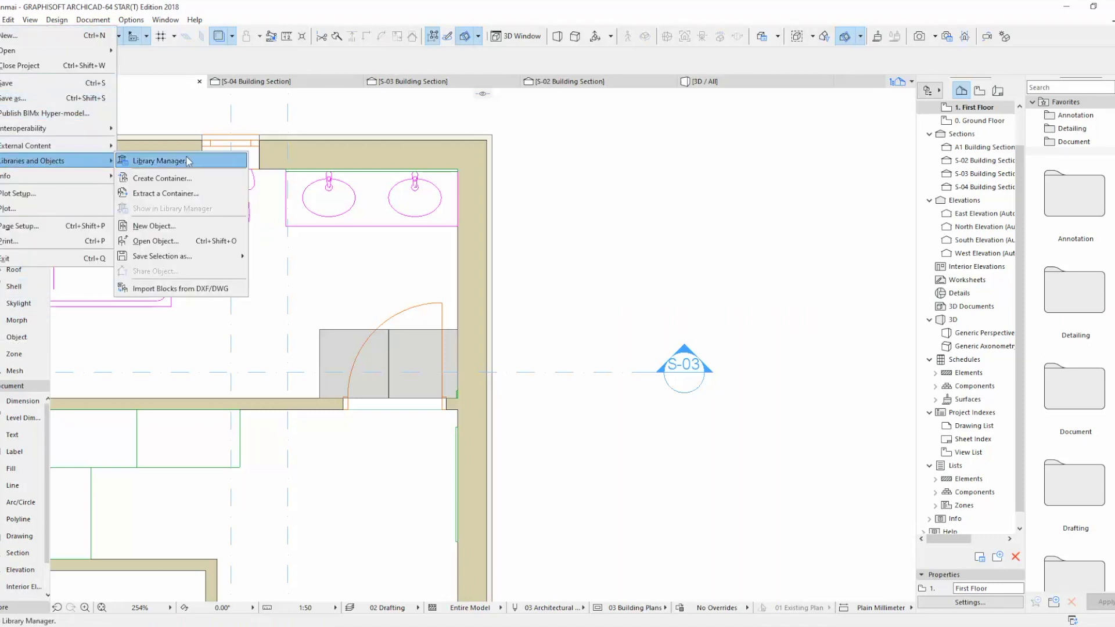
left_click(189, 160)
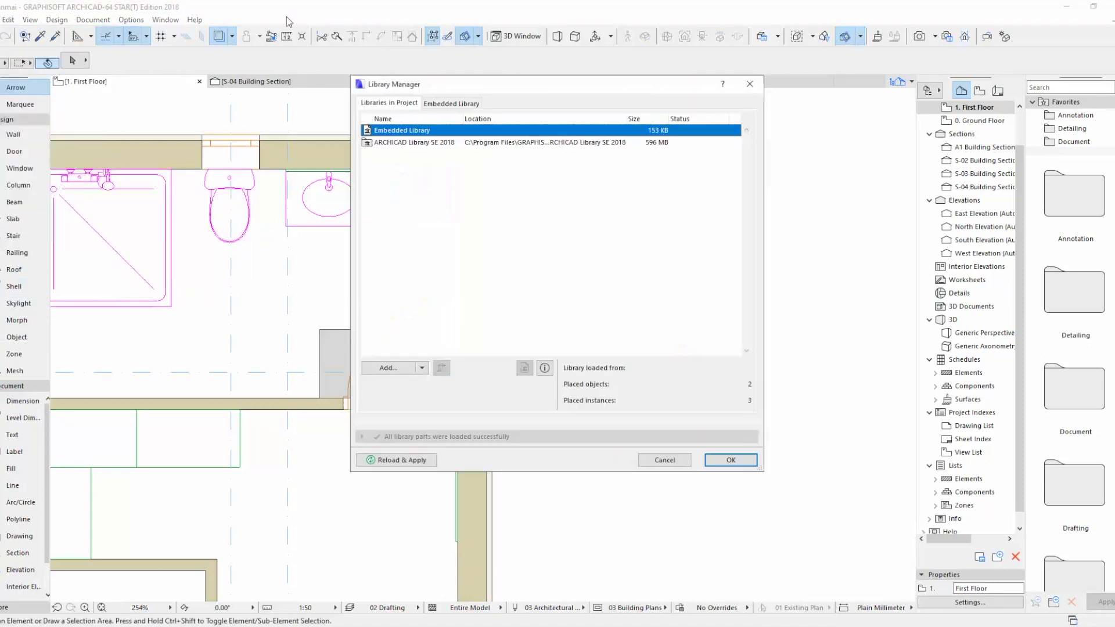
left_click(456, 103)
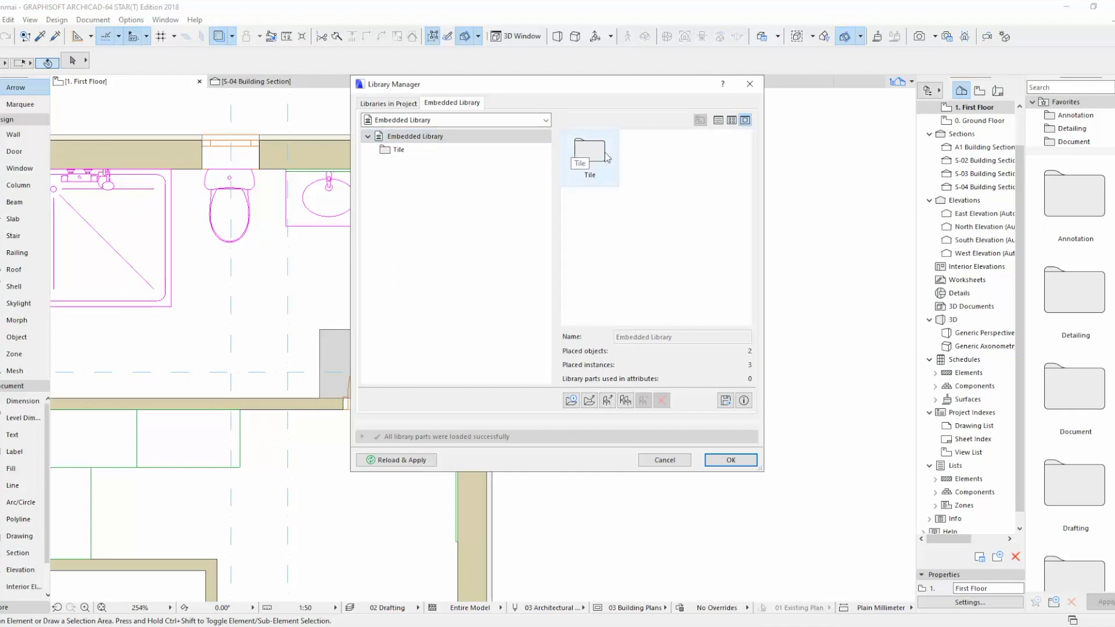
left_click(607, 400)
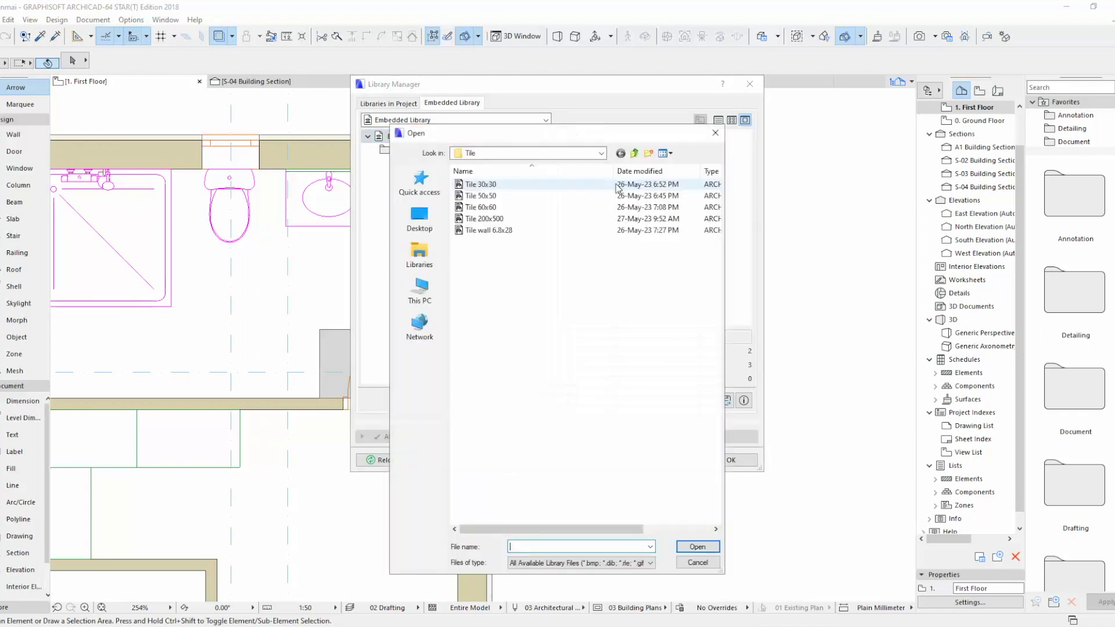
left_click(538, 223)
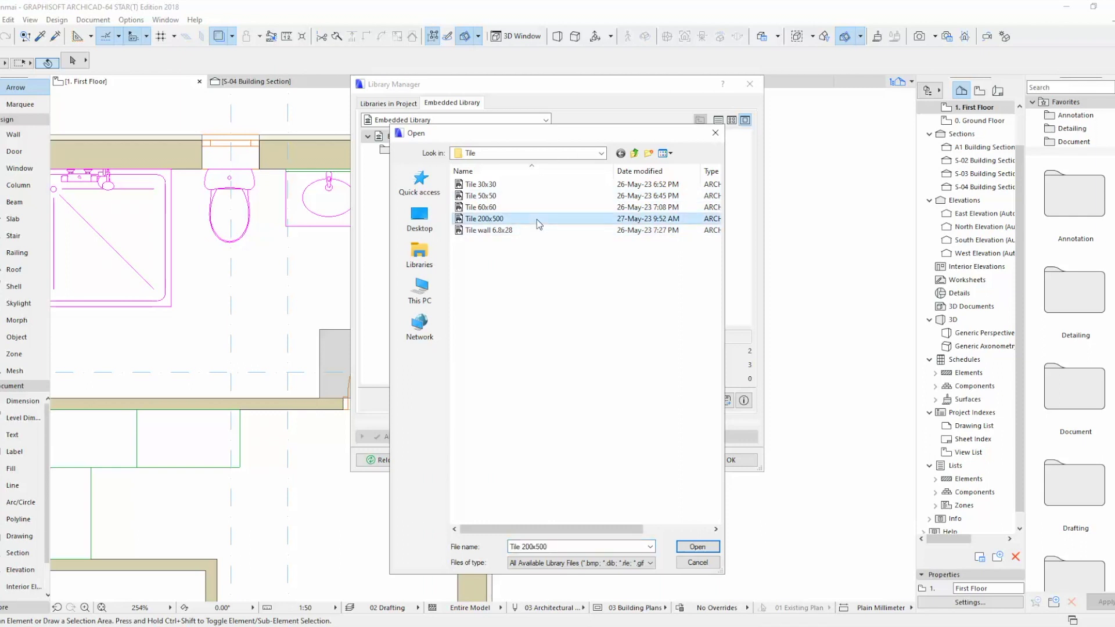
left_click(698, 546)
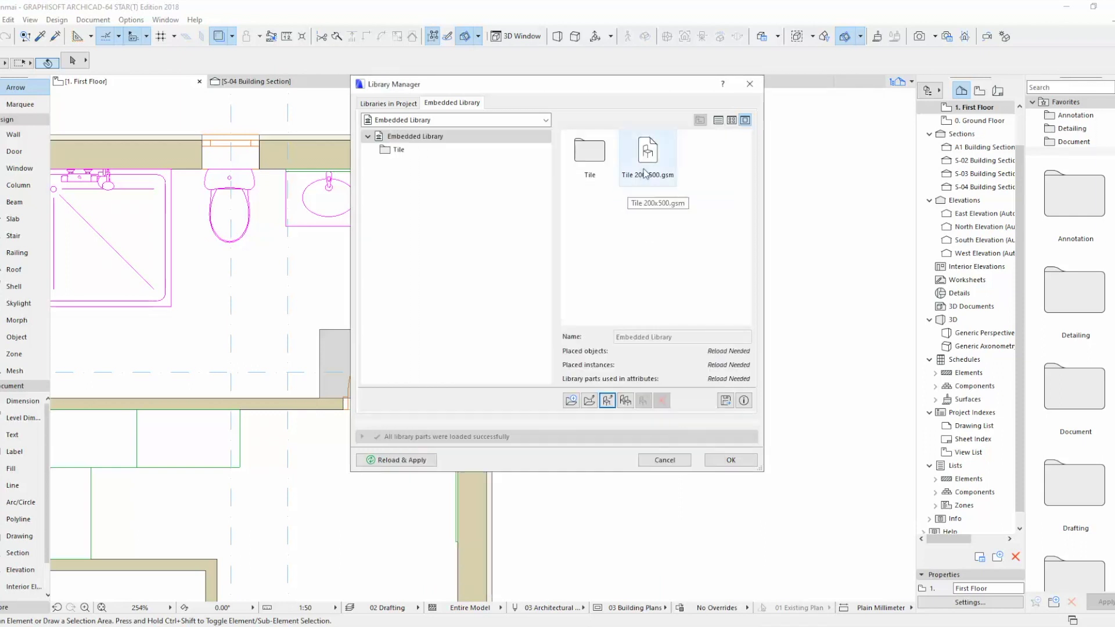
Move Tile 200x500.gsm into the Tile folder, reload libraries, and close Library Manager.
left_click(648, 153)
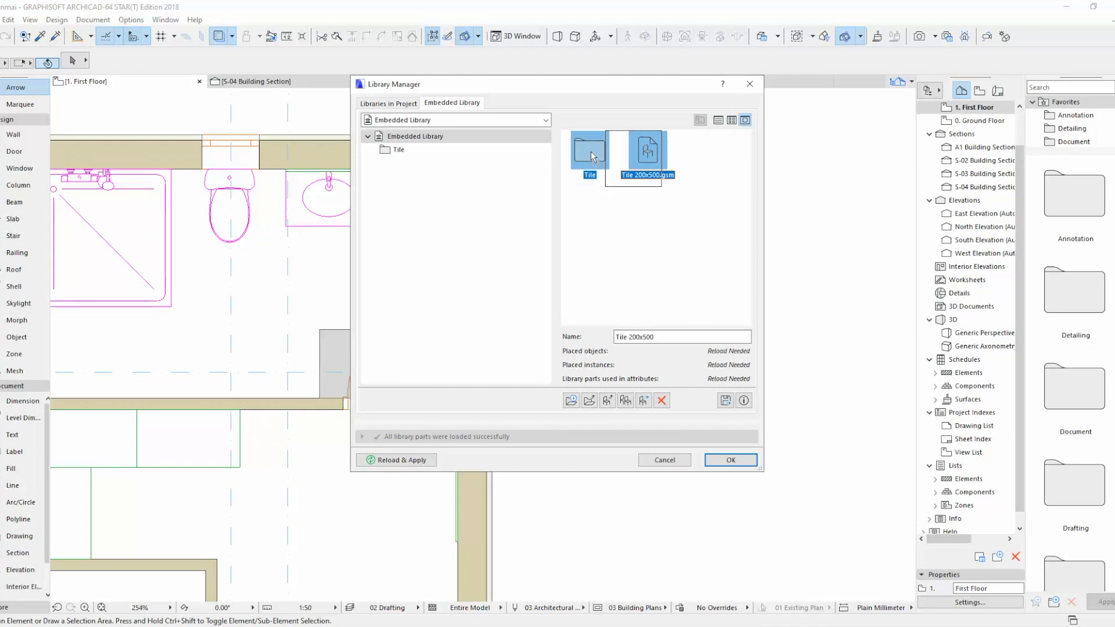
left_click_drag(648, 153, 591, 152)
double_click(597, 154)
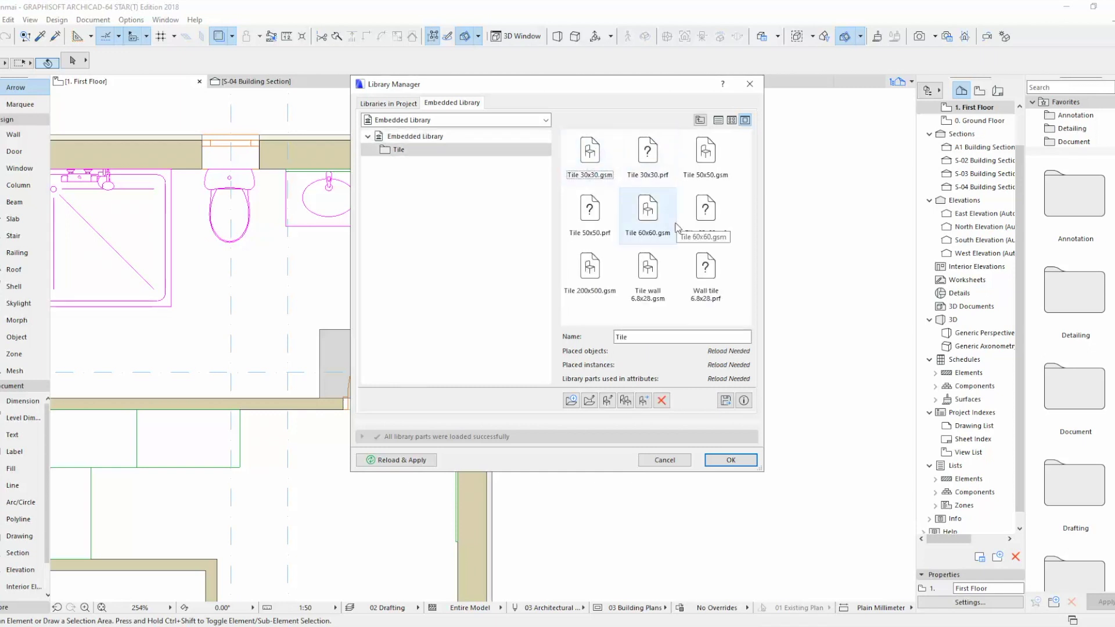
left_click(601, 267)
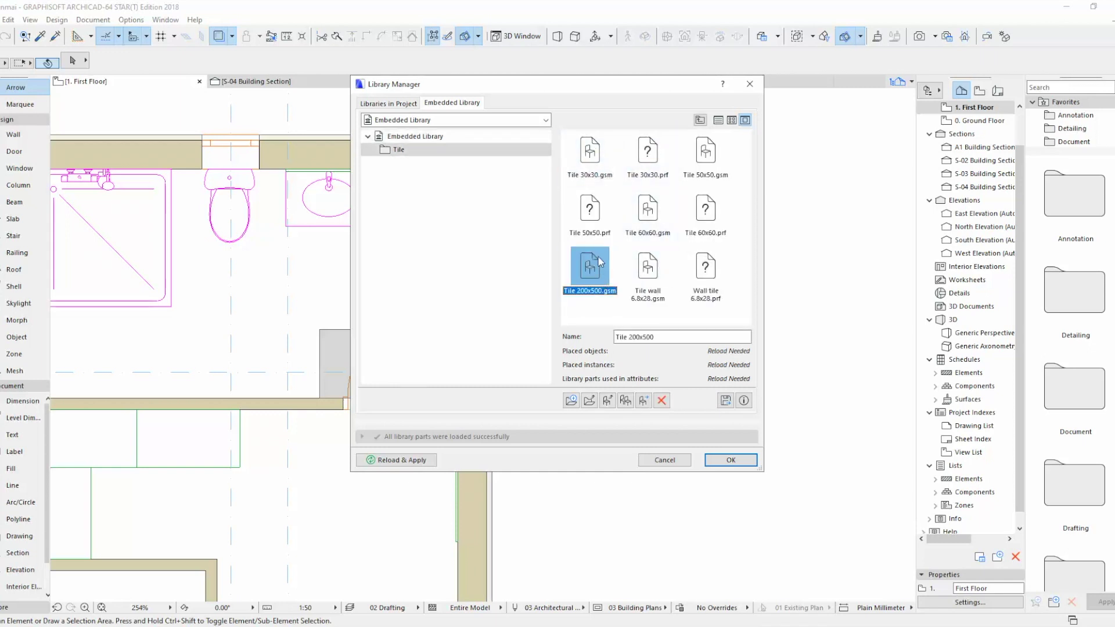
left_click(579, 323)
left_click(395, 463)
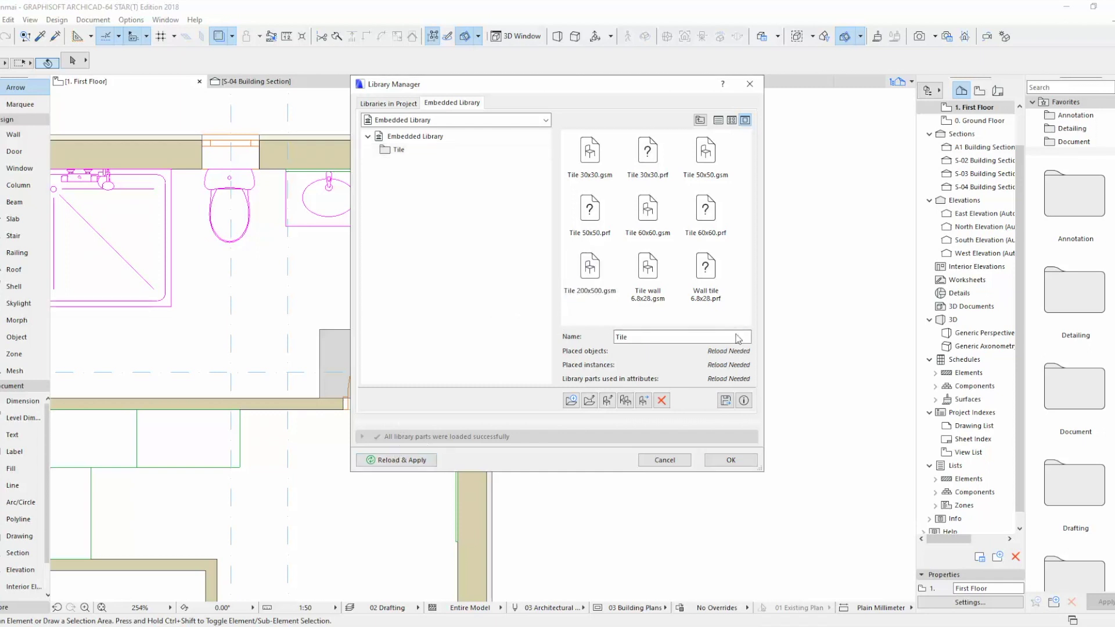
left_click(731, 462)
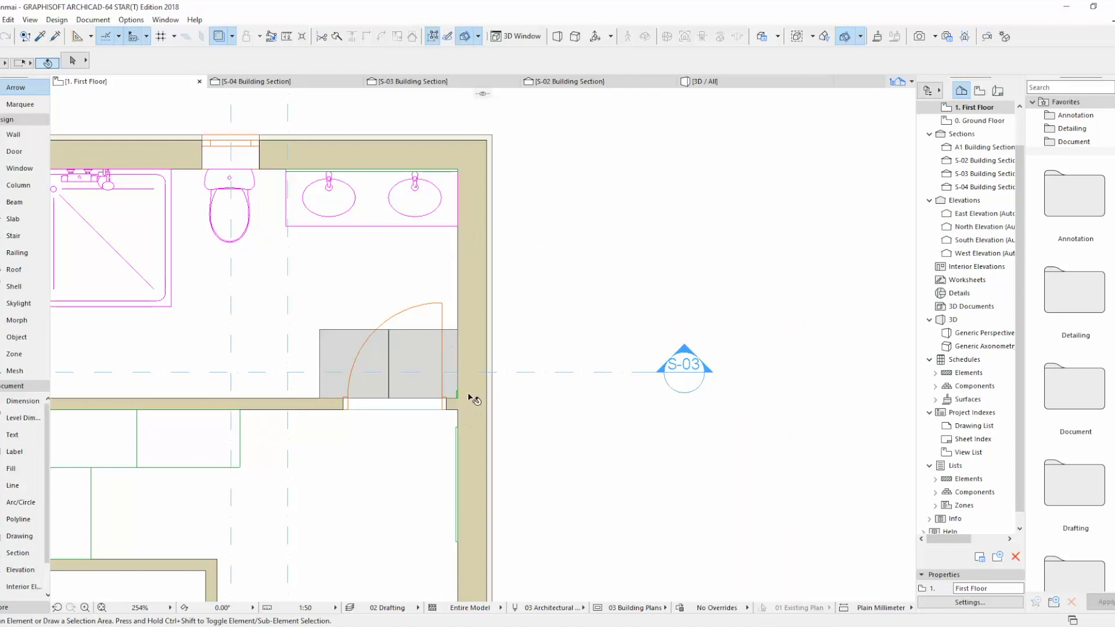
Place a Tile 200x500 object against the wall above the door on the First Floor plan.
scroll(472, 398, "up", 2)
scroll(518, 408, "up", 2)
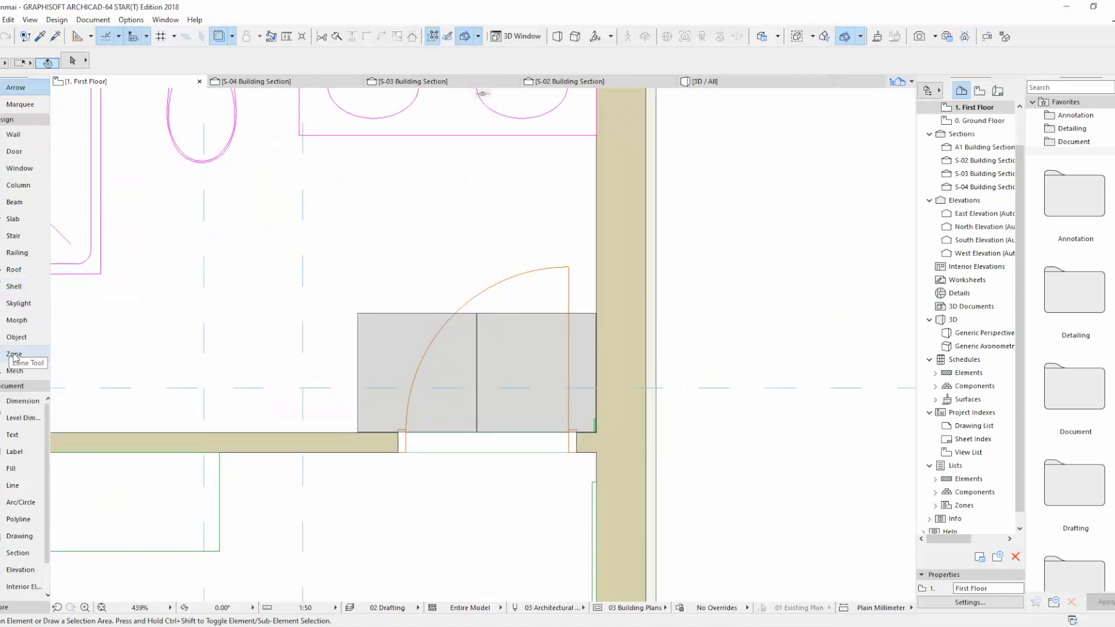
double_click(16, 337)
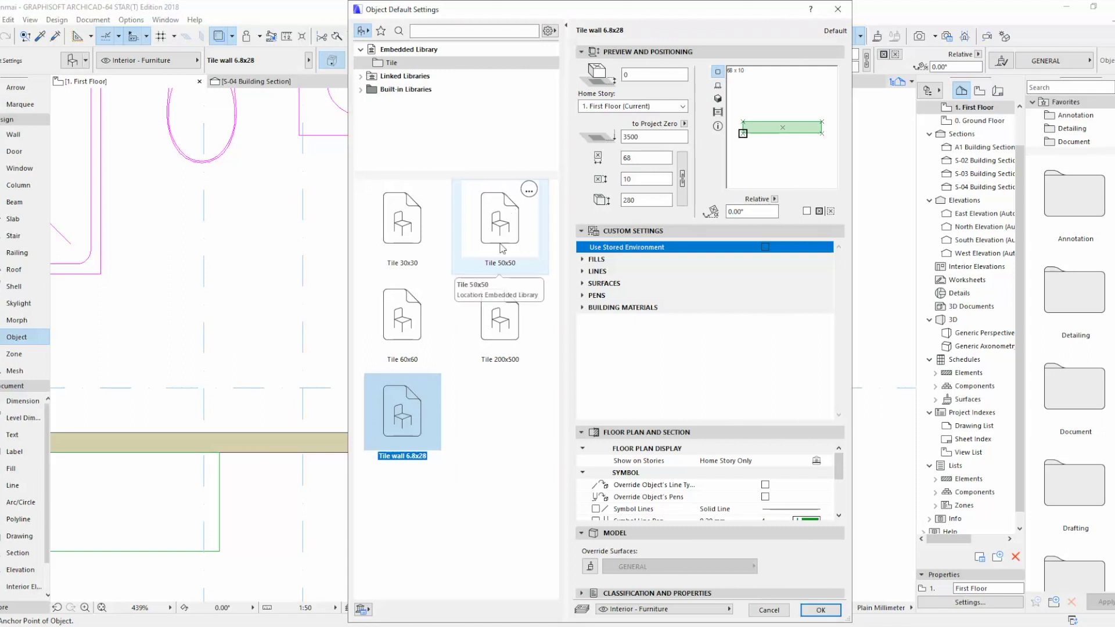
left_click(495, 308)
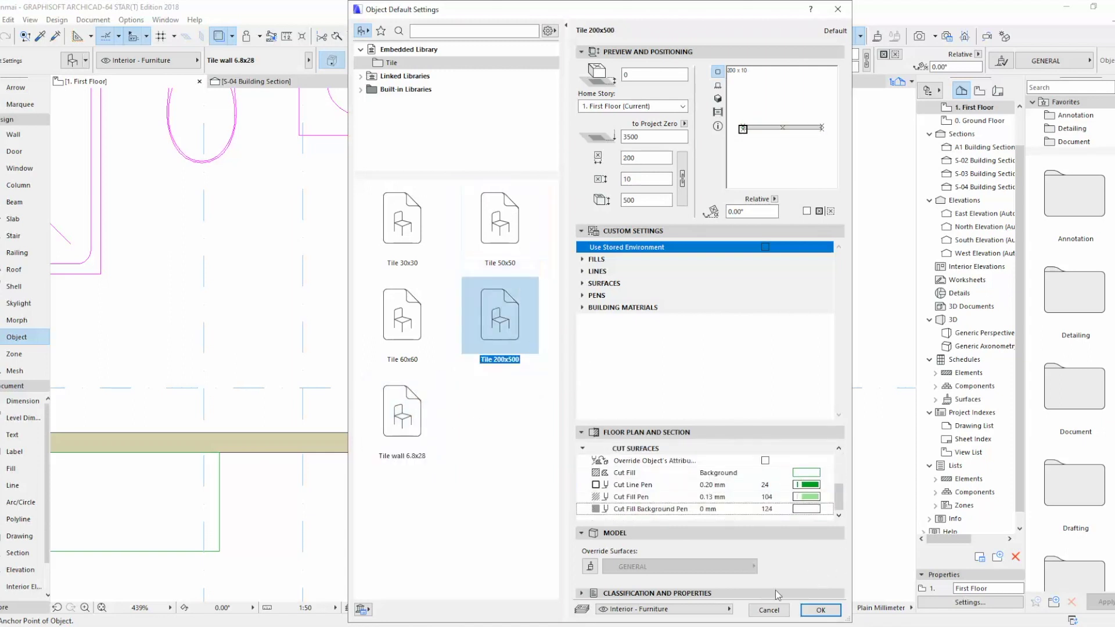
left_click(820, 610)
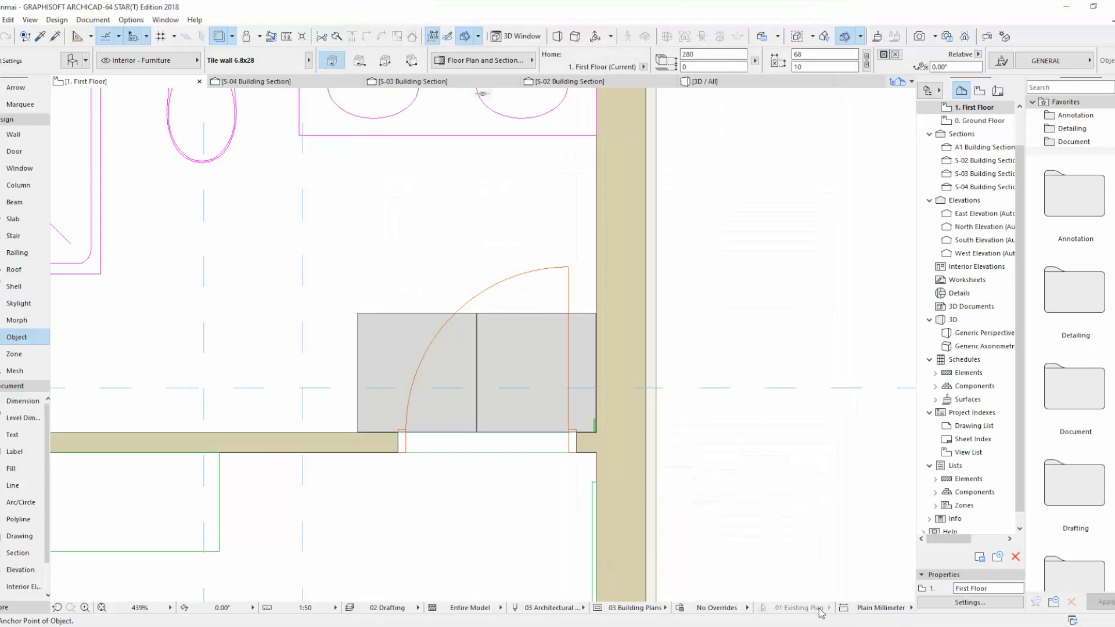
left_click(565, 234)
Start rotating the placed tile about its middle with Ctrl+E.
left_click(599, 233)
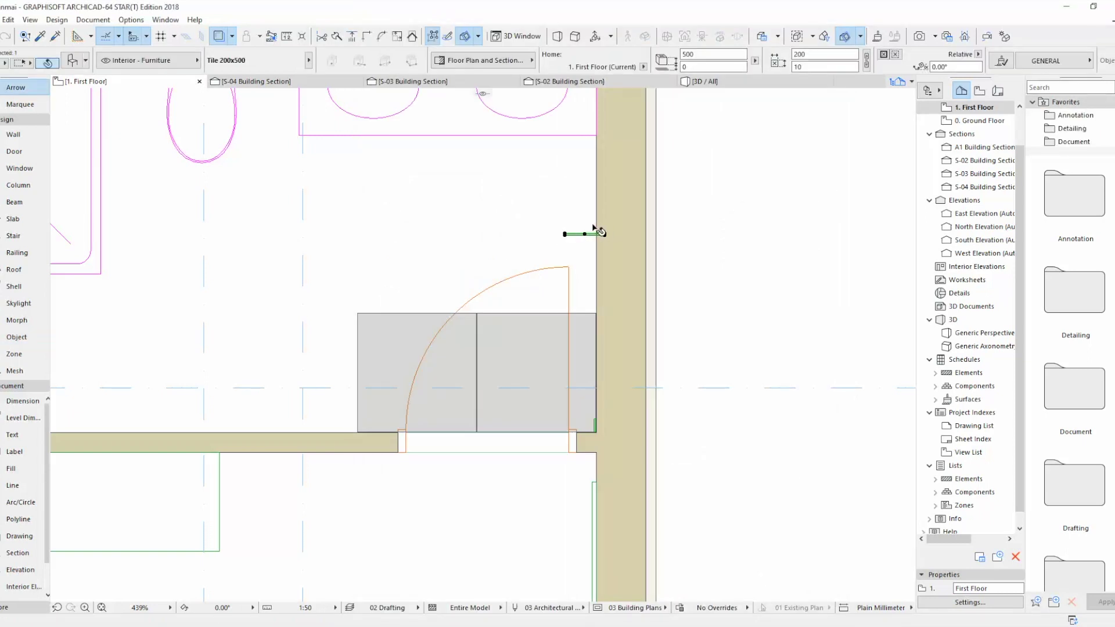
key("ctrl+e")
left_click(585, 234)
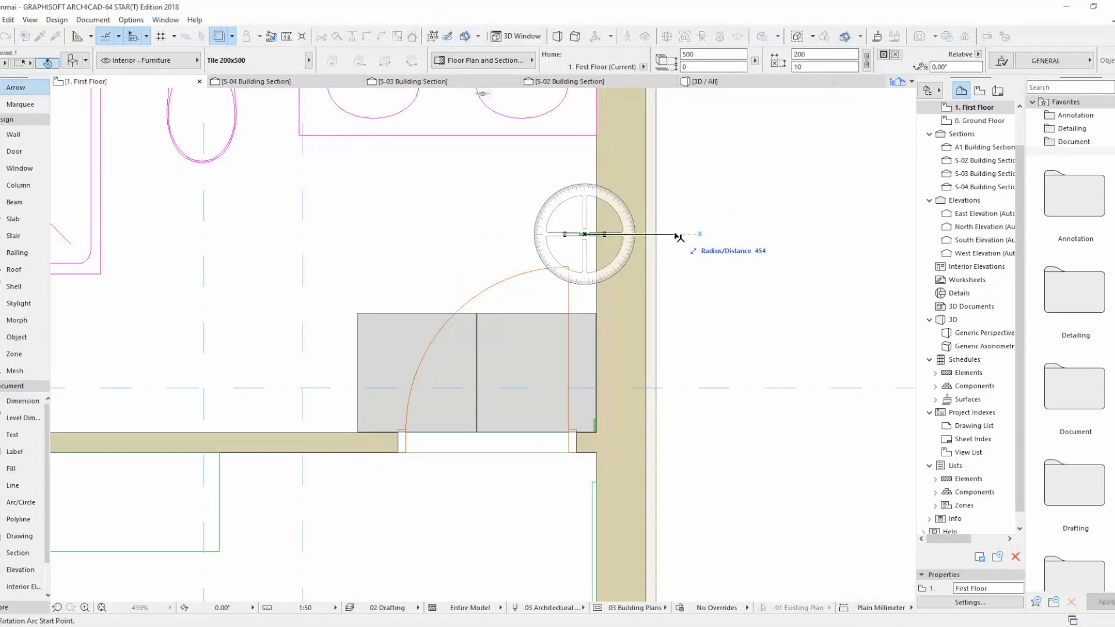